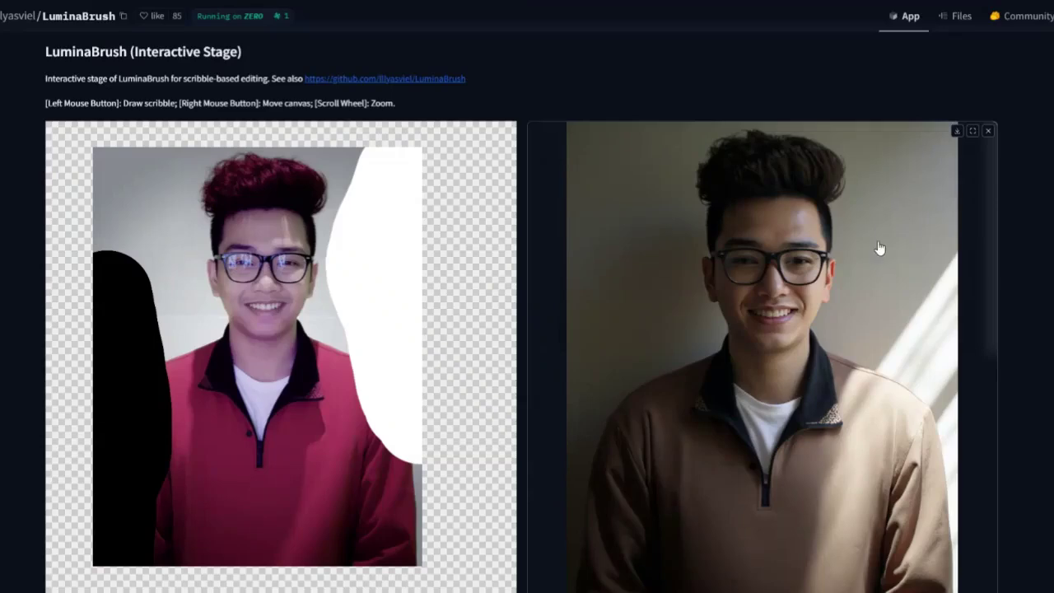
Compare the original red-sweater image with the relit tan-sweater result.
scroll(878, 247, "down", 2)
left_click(777, 517)
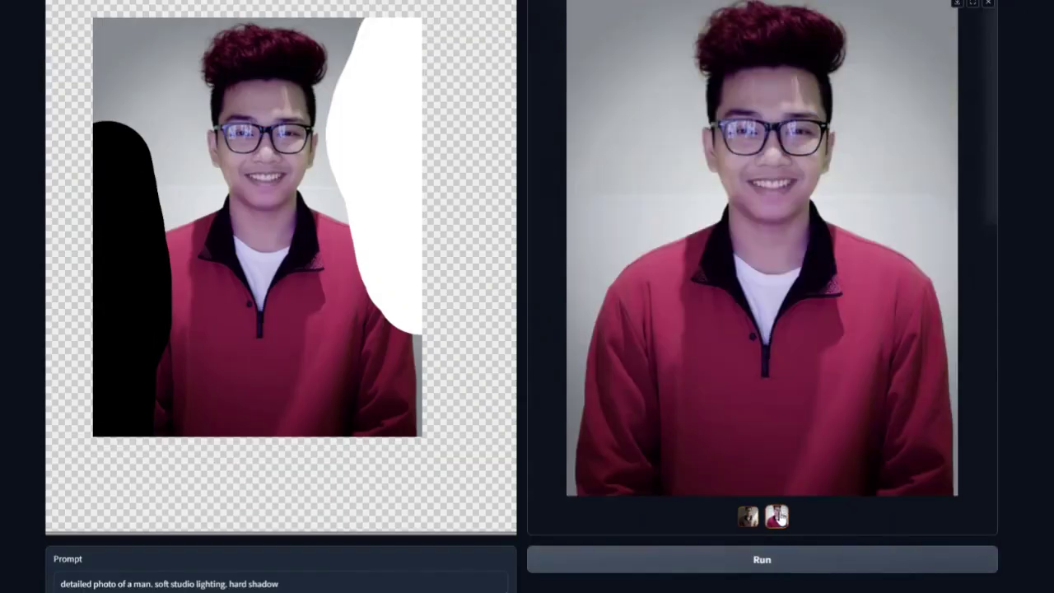
left_click(751, 517)
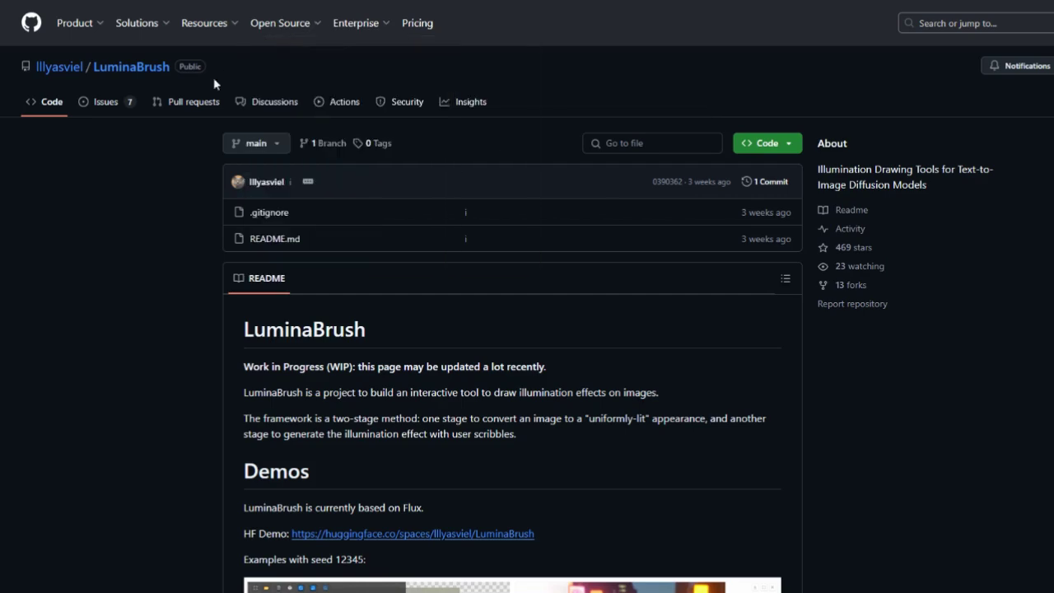
Scroll through the LuminaBrush page to review its contents.
mouse_move(78, 71)
scroll(629, 455, "down", 1)
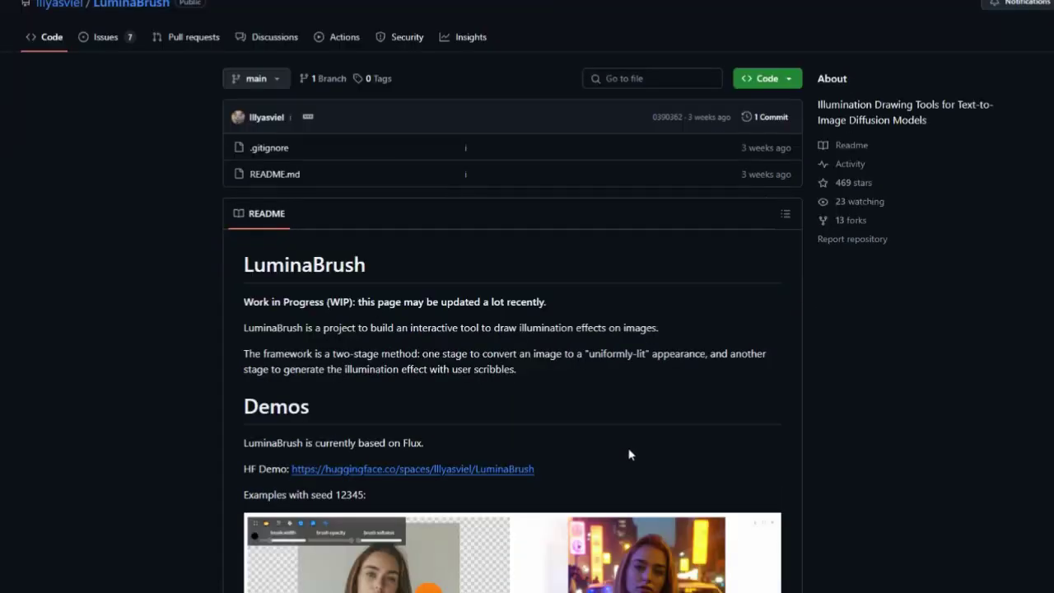
scroll(679, 417, "up", 1)
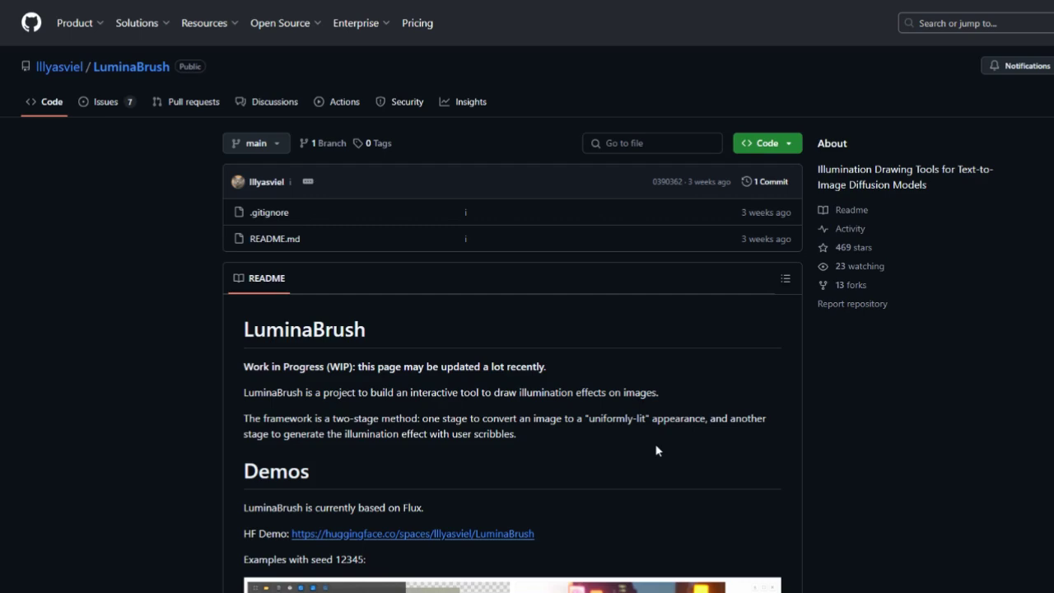
scroll(656, 451, "down", 3)
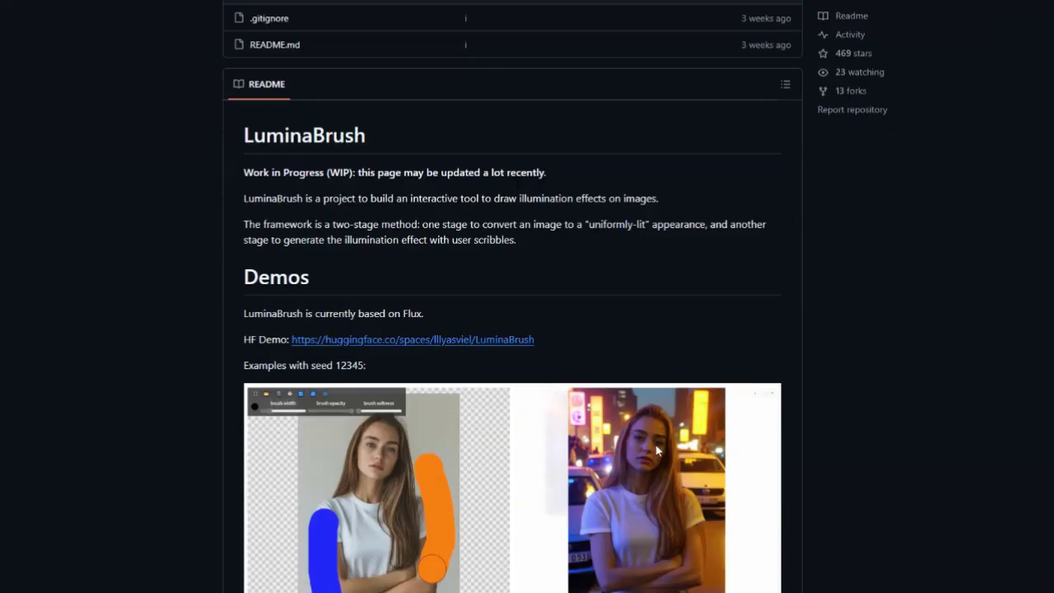
scroll(671, 450, "down", 1)
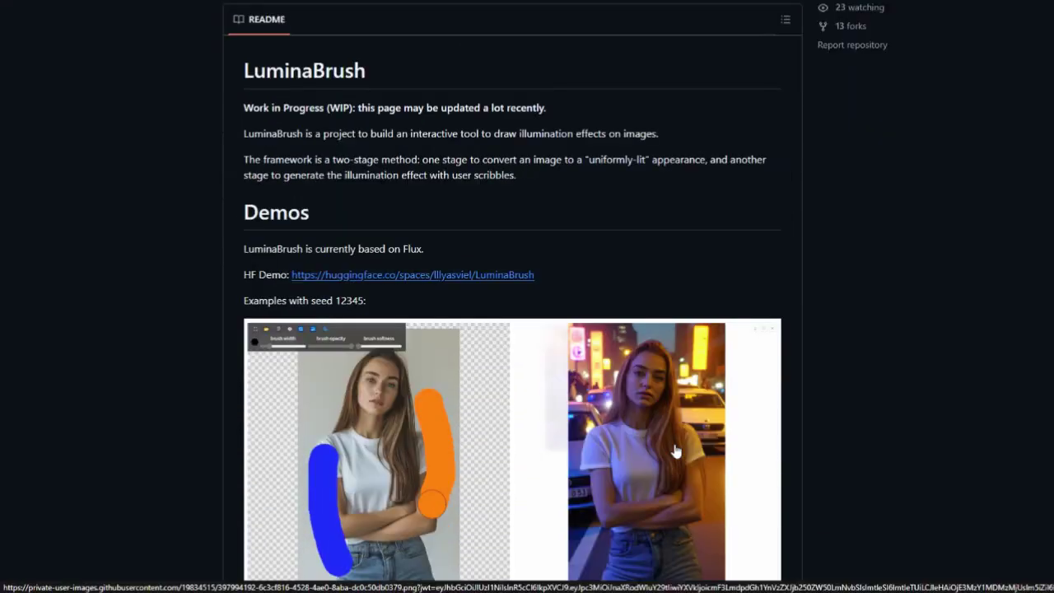
scroll(676, 449, "down", 1)
scroll(776, 418, "down", 3)
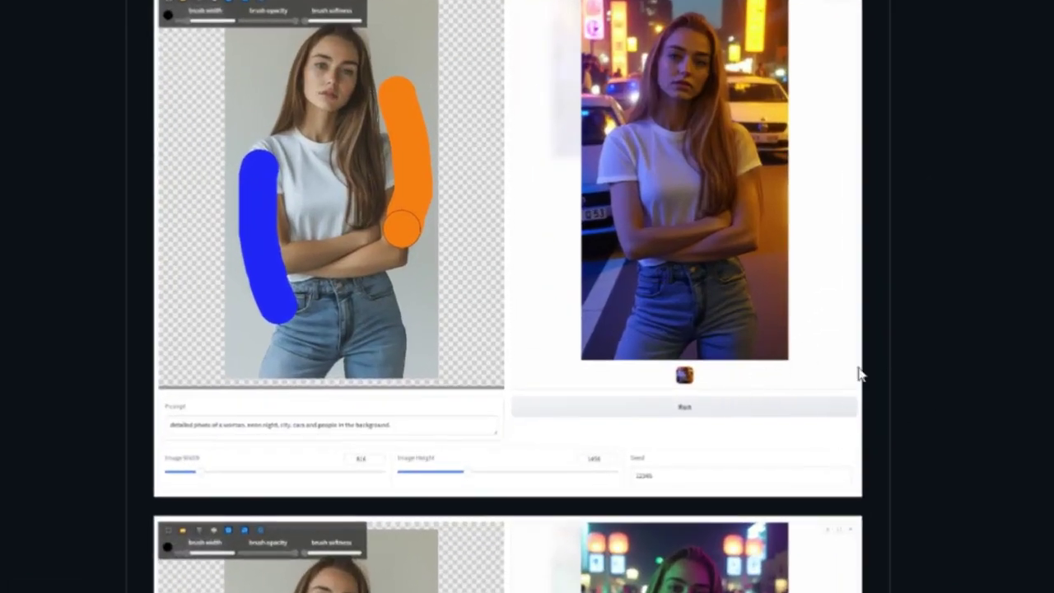
scroll(840, 382, "down", 2)
scroll(790, 363, "up", 1)
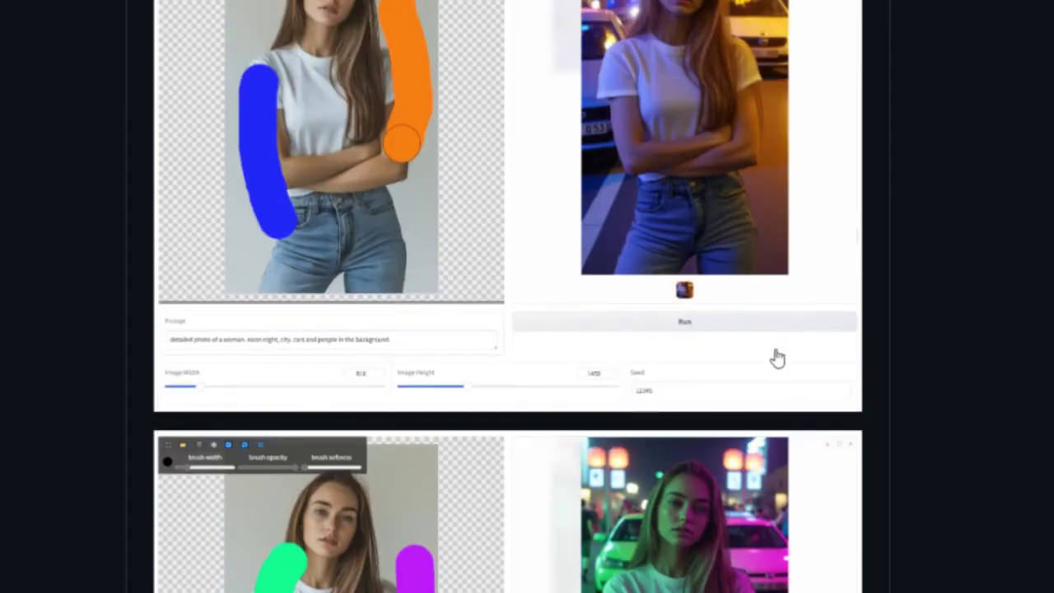
scroll(774, 346, "up", 2)
scroll(807, 337, "down", 2)
scroll(640, 313, "down", 1)
scroll(577, 399, "up", 2)
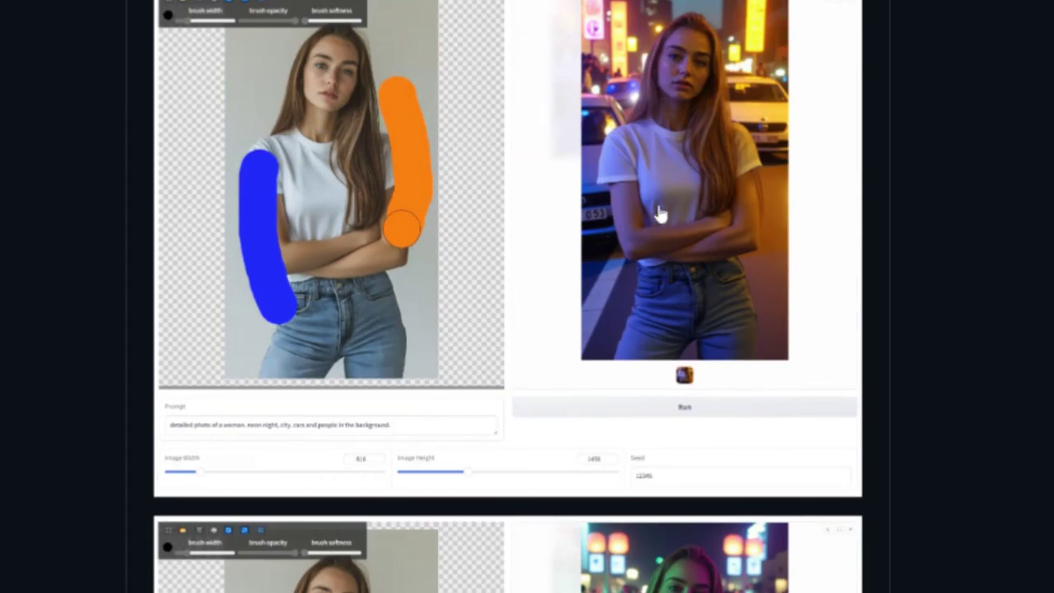
scroll(502, 205, "up", 1)
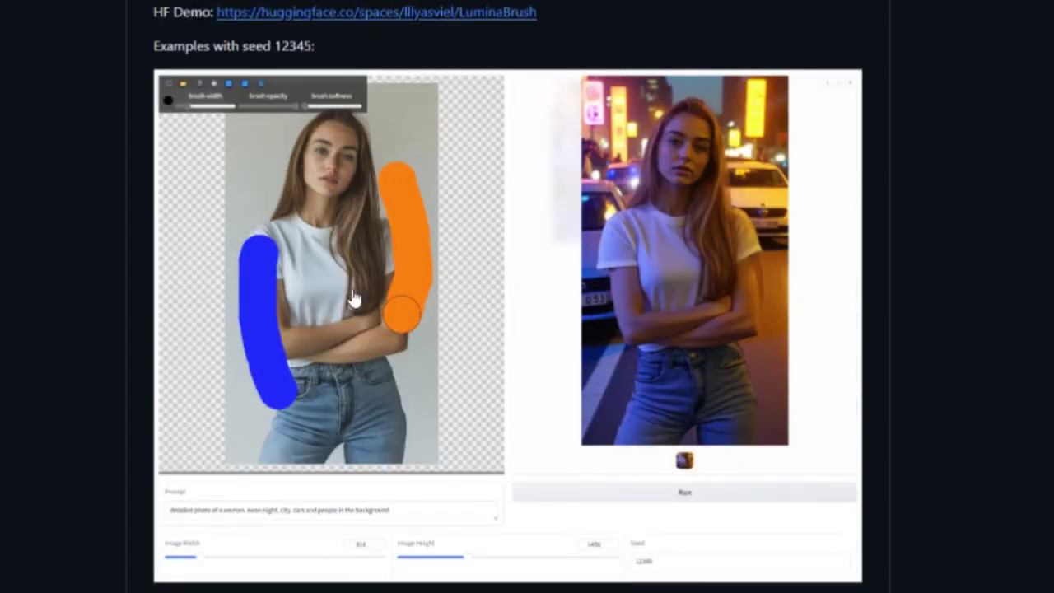
scroll(424, 230, "down", 5)
scroll(395, 291, "down", 1)
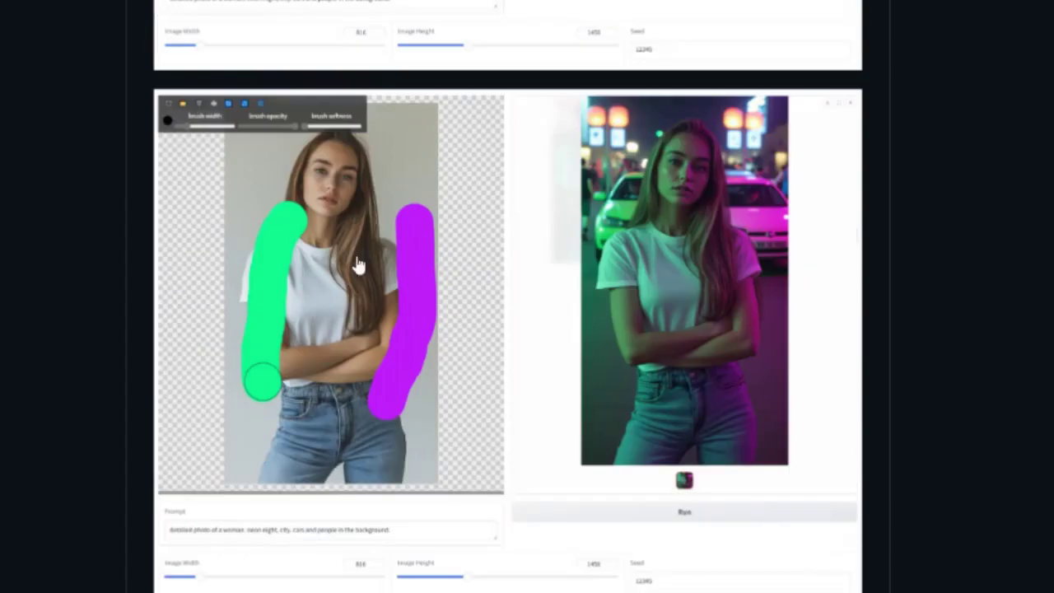
scroll(395, 313, "down", 1)
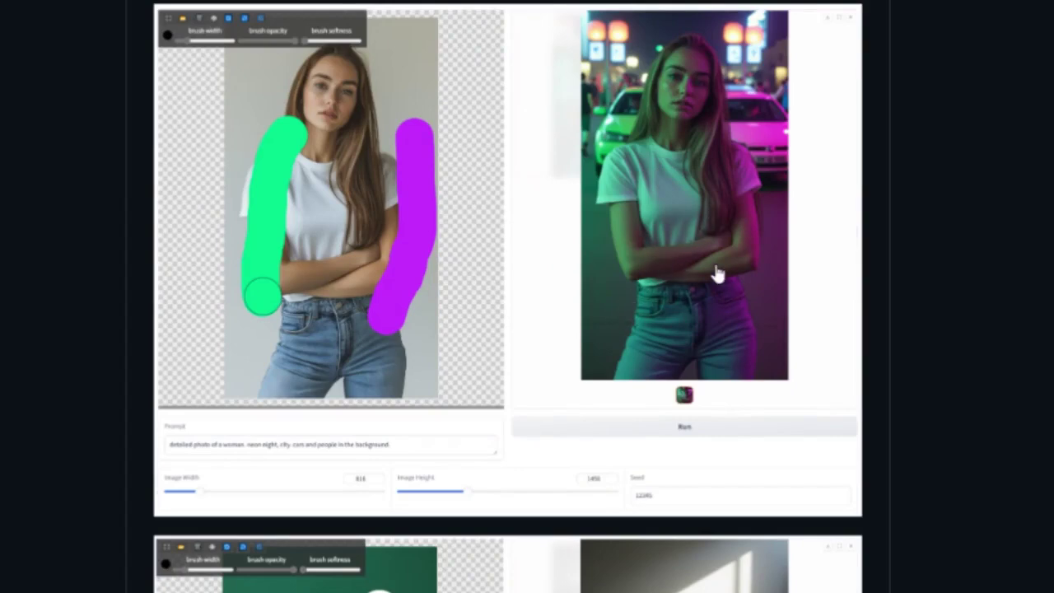
scroll(716, 274, "up", 1)
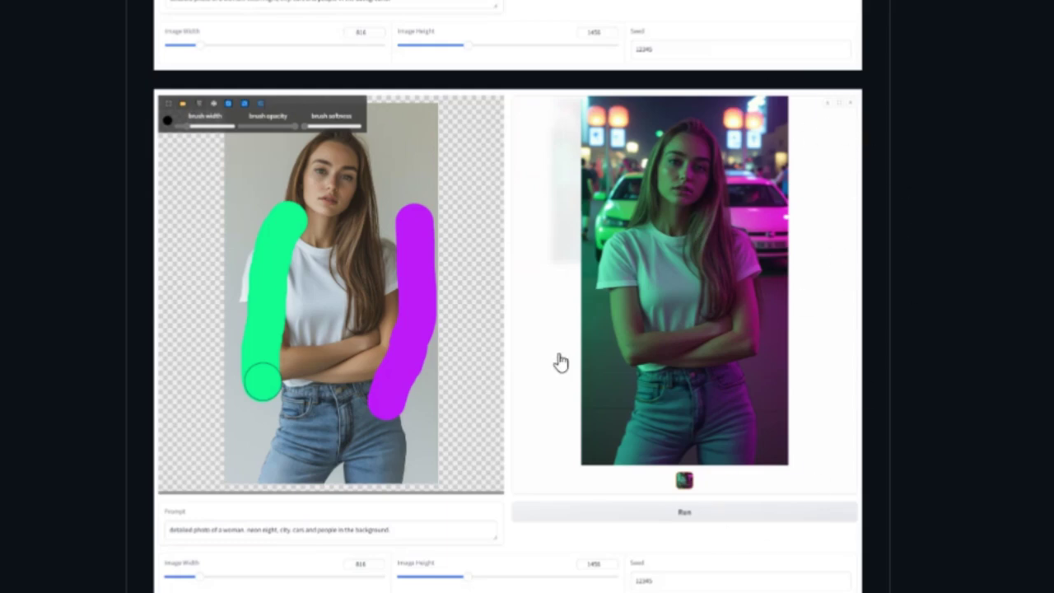
scroll(560, 361, "down", 4)
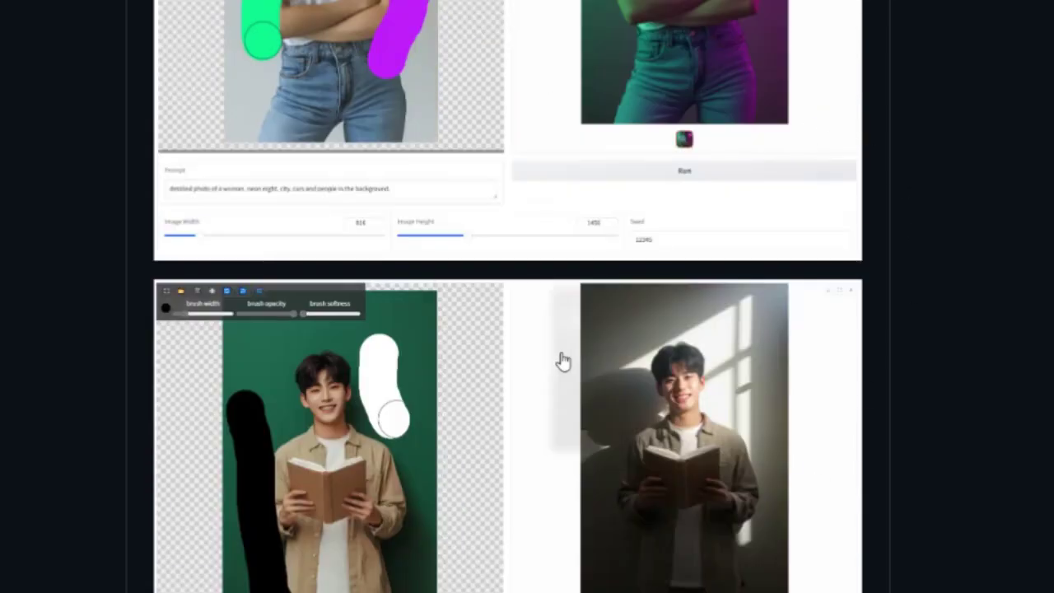
scroll(563, 361, "down", 4)
scroll(737, 357, "up", 3)
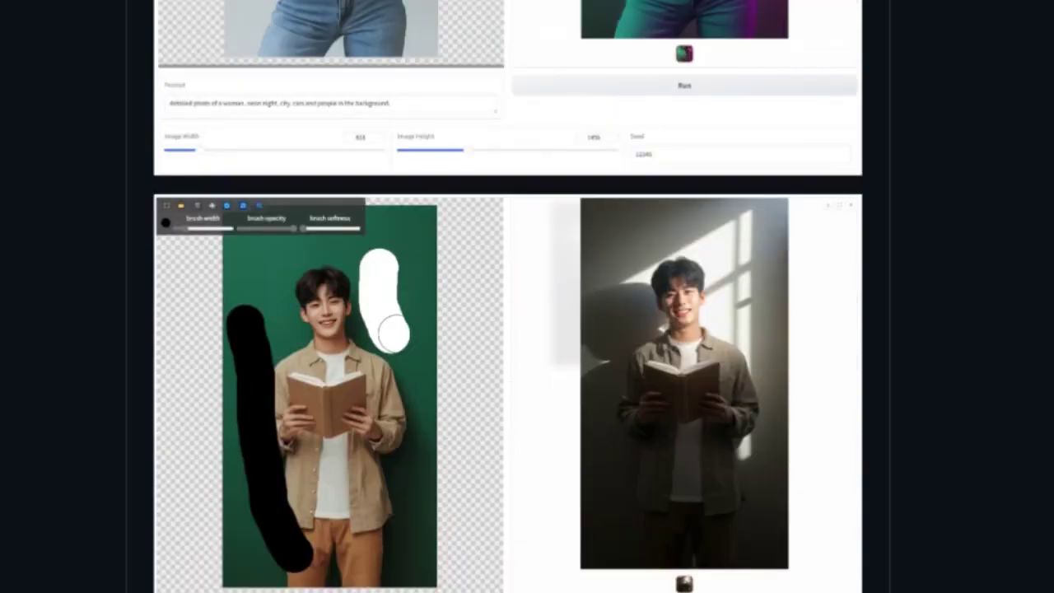
scroll(791, 376, "up", 4)
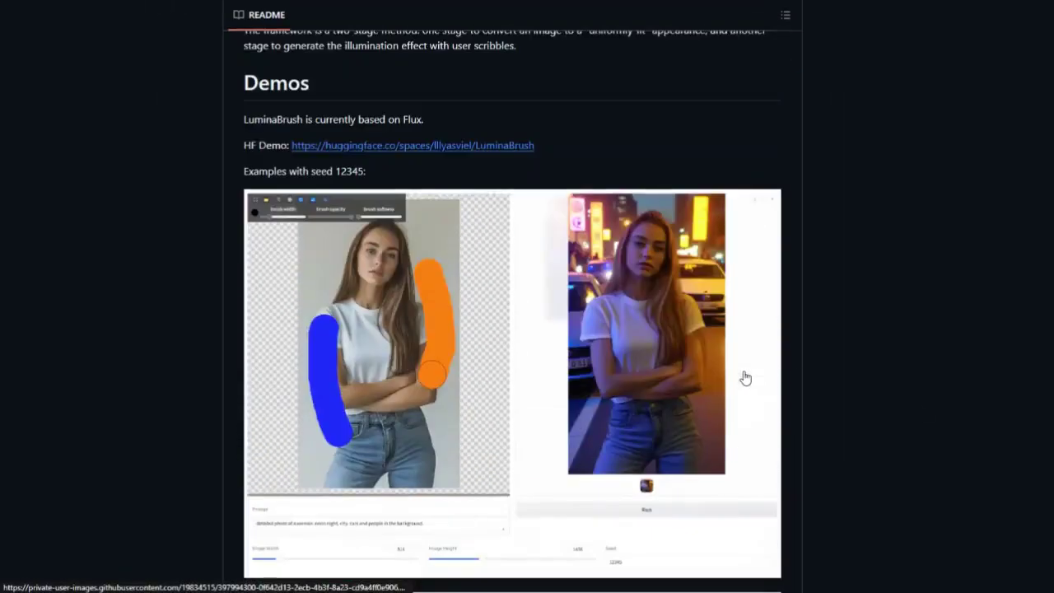
scroll(745, 377, "up", 4)
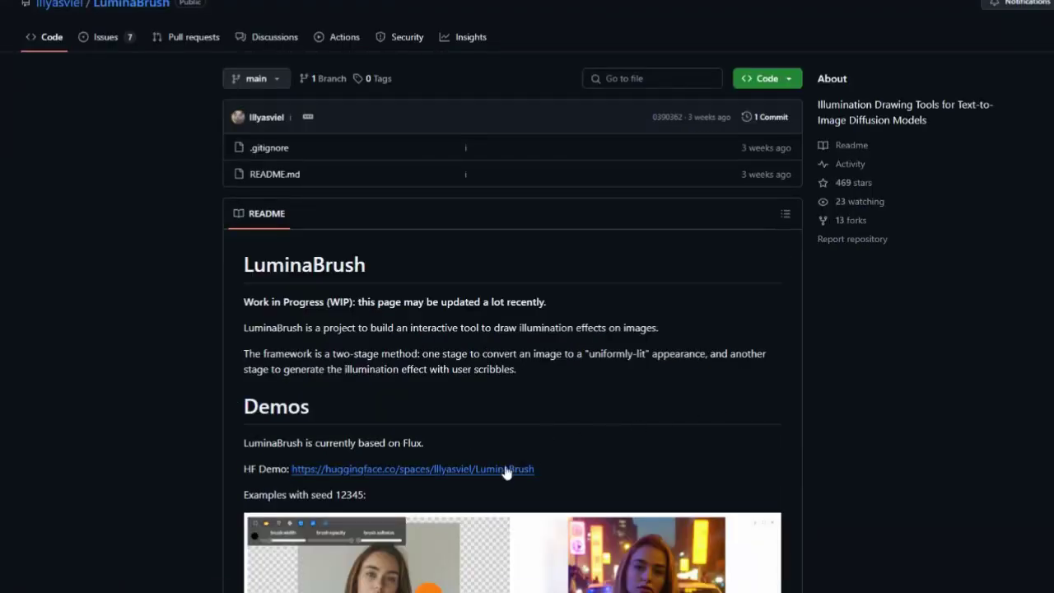
Open the LuminaBrush HF Demo and bring its empty canvas into view.
left_click(497, 470)
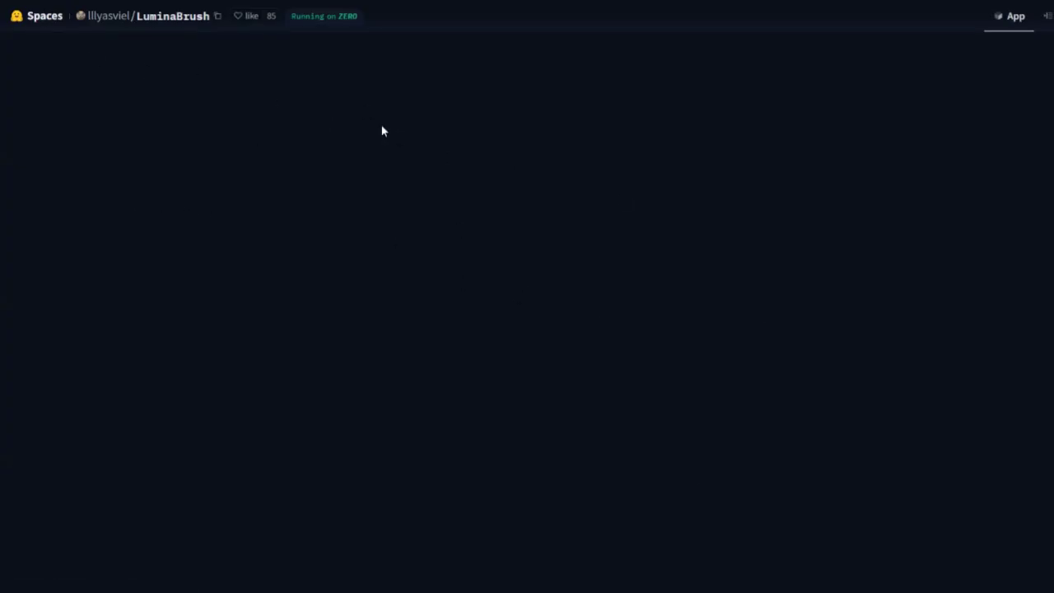
scroll(811, 315, "down", 2)
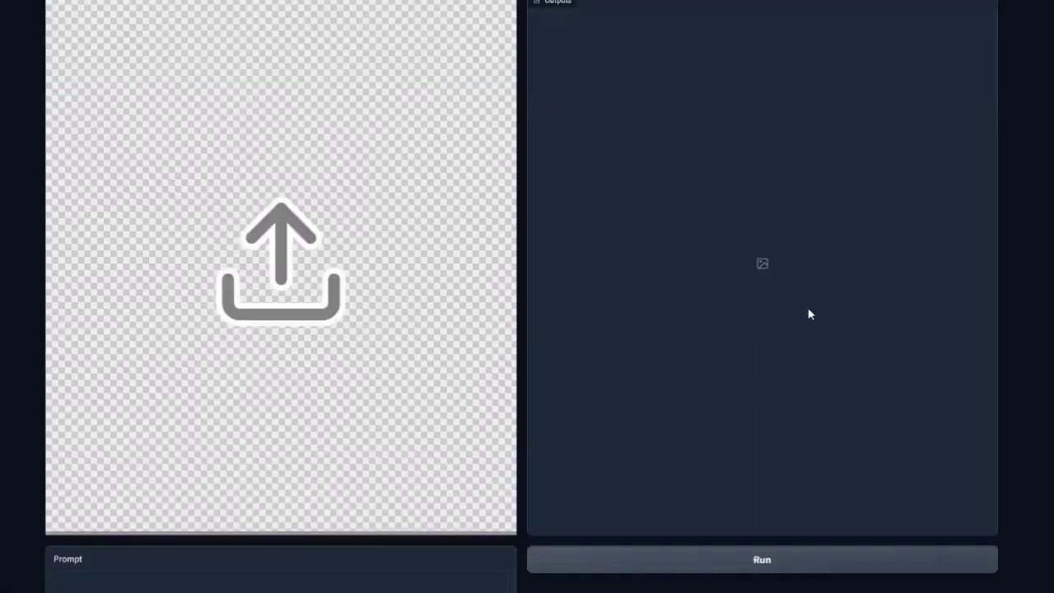
scroll(811, 315, "down", 1)
scroll(811, 315, "up", 1)
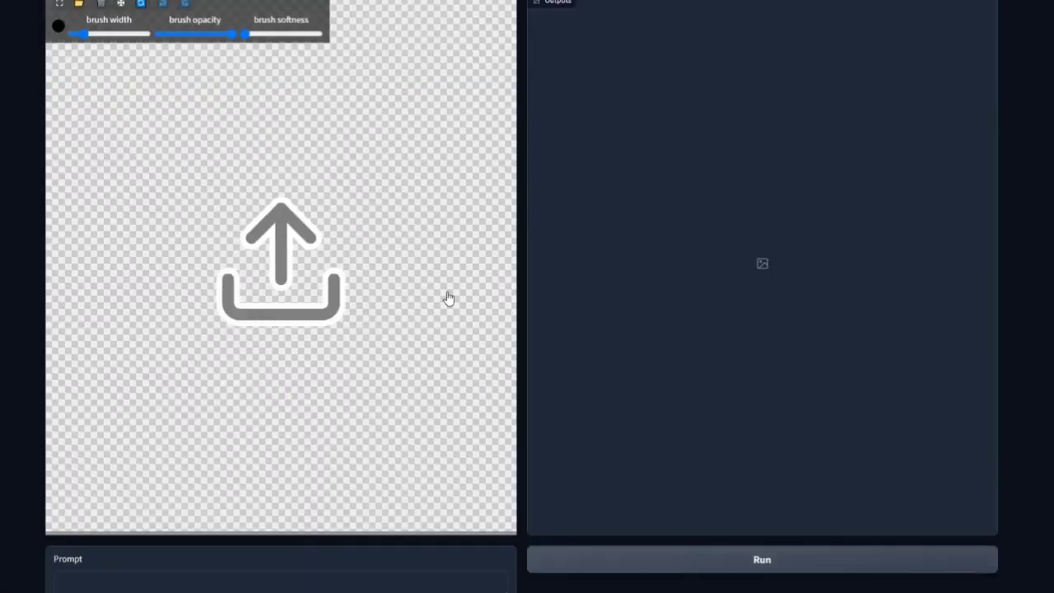
Upload Sampel3_1.png, the red-sweater portrait, onto the canvas.
left_click(288, 261)
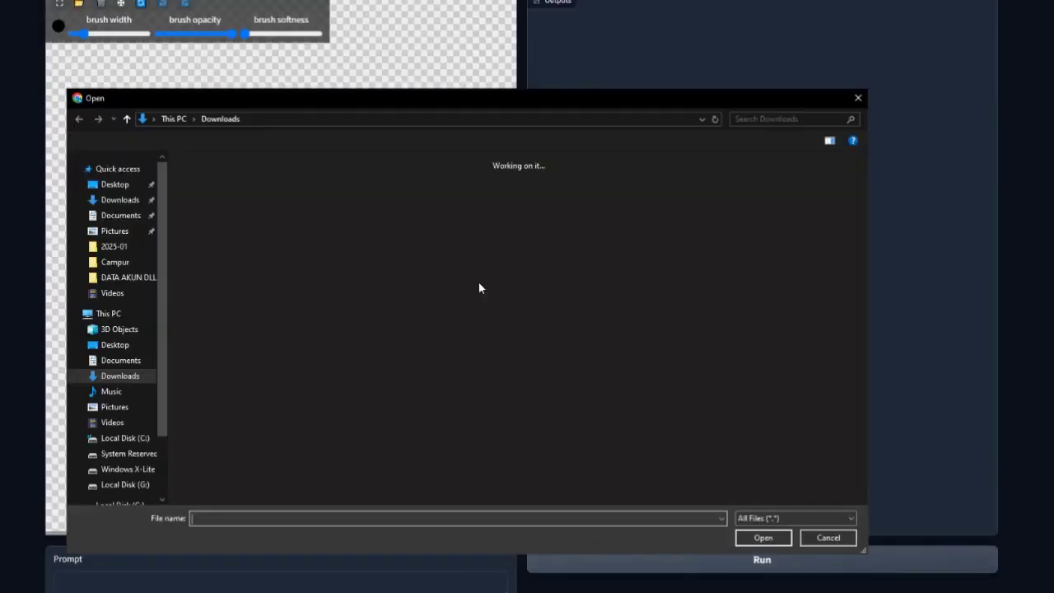
left_click(230, 454)
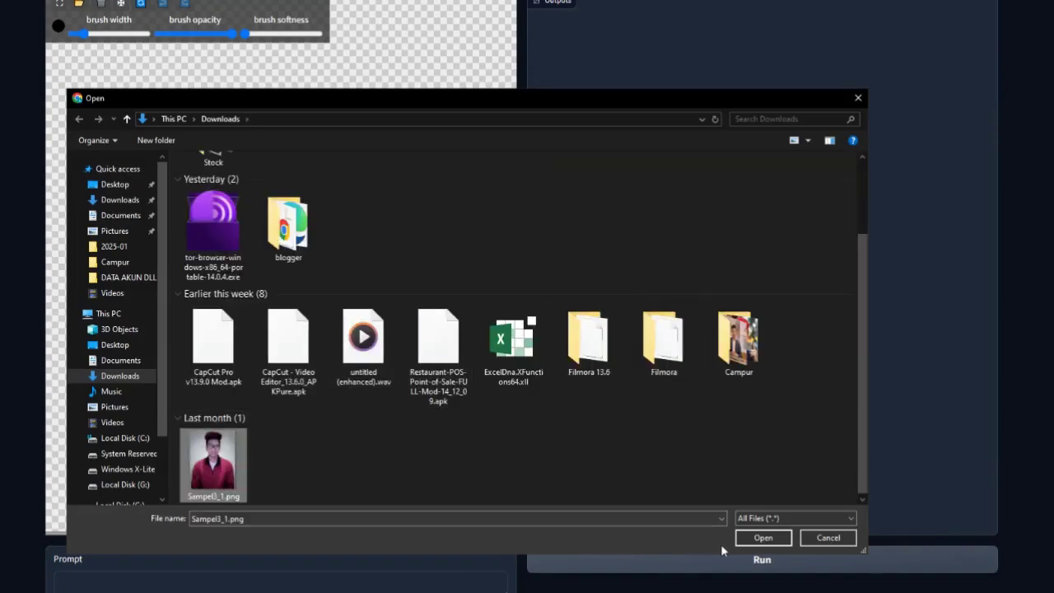
left_click(764, 537)
scroll(618, 316, "up", 2)
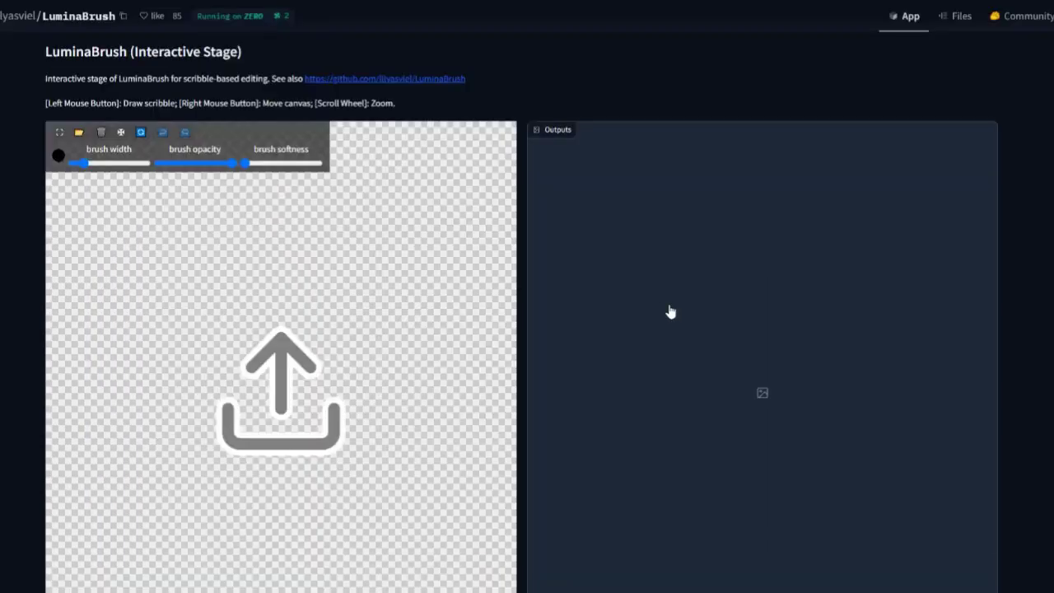
scroll(669, 312, "down", 2)
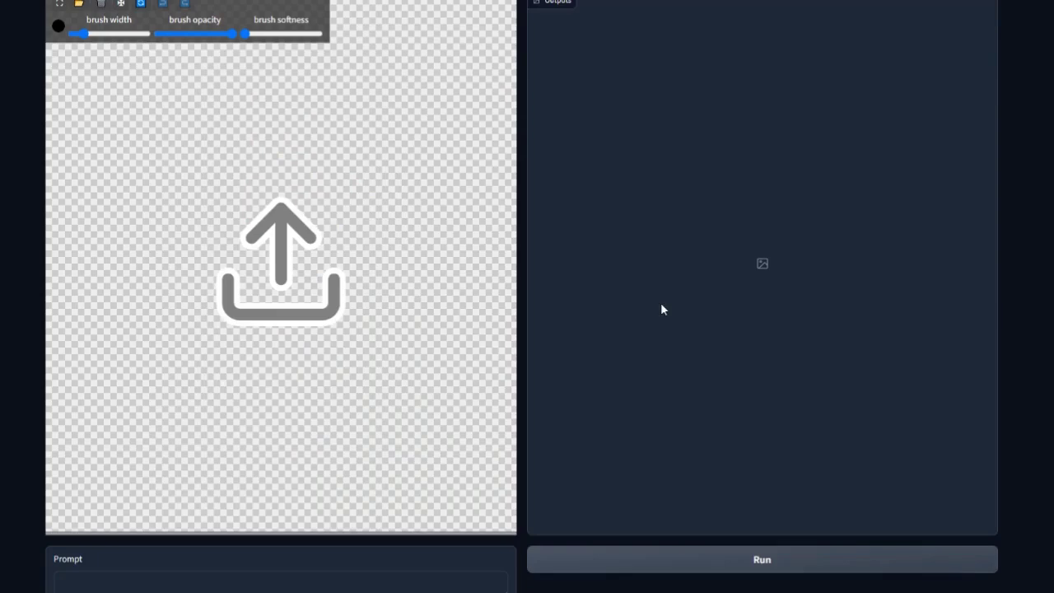
scroll(660, 302, "up", 2)
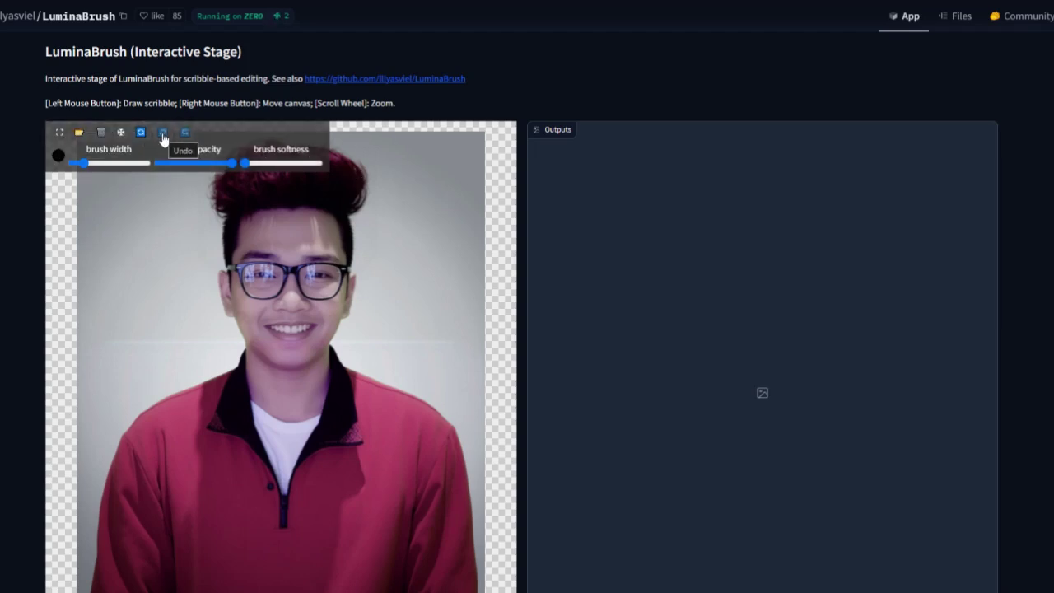
Close the brush colour picker, keeping black (0, 0, 0) as the brush colour.
left_click(57, 155)
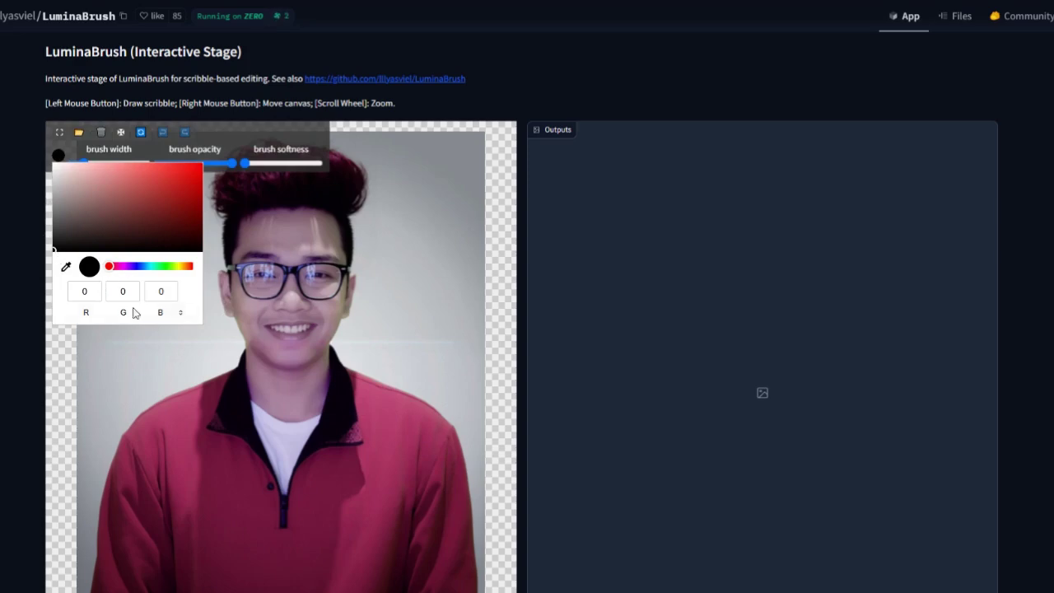
right_click(110, 366)
scroll(140, 313, "down", 3)
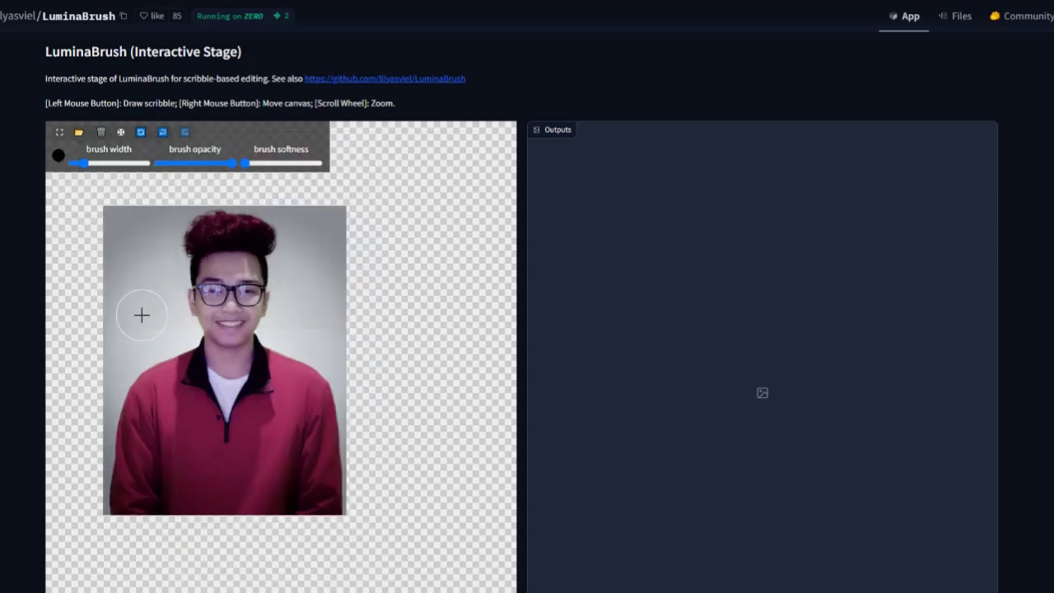
scroll(142, 317, "up", 3)
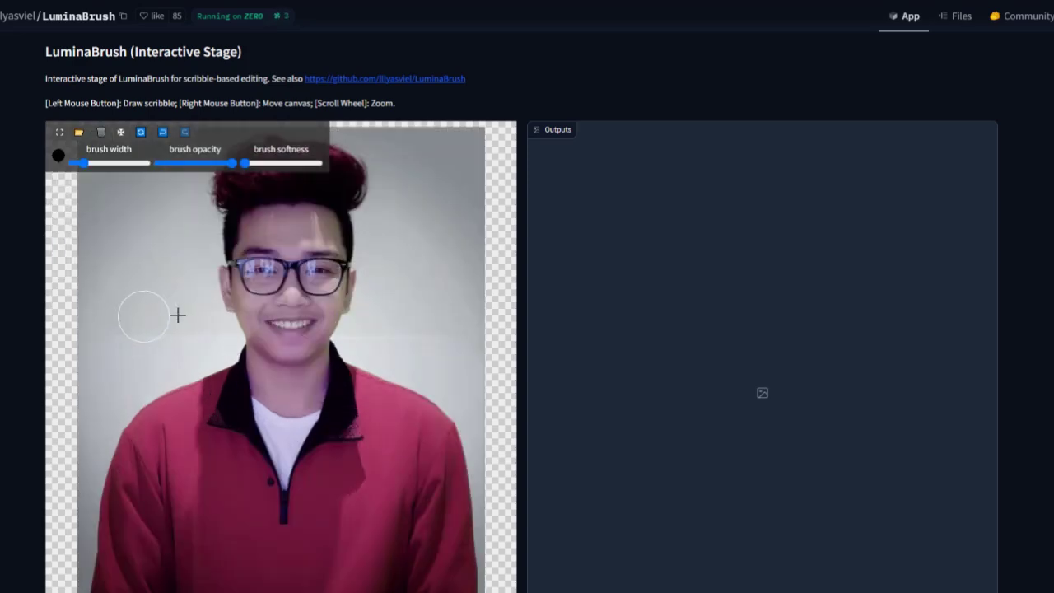
scroll(175, 321, "down", 3)
scroll(175, 322, "up", 3)
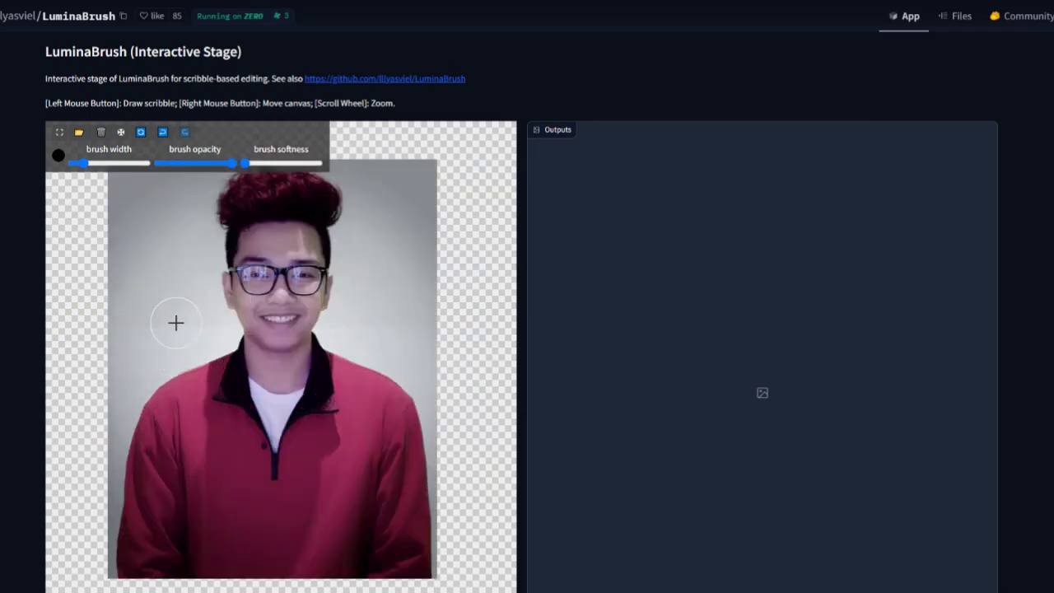
scroll(175, 322, "down", 3)
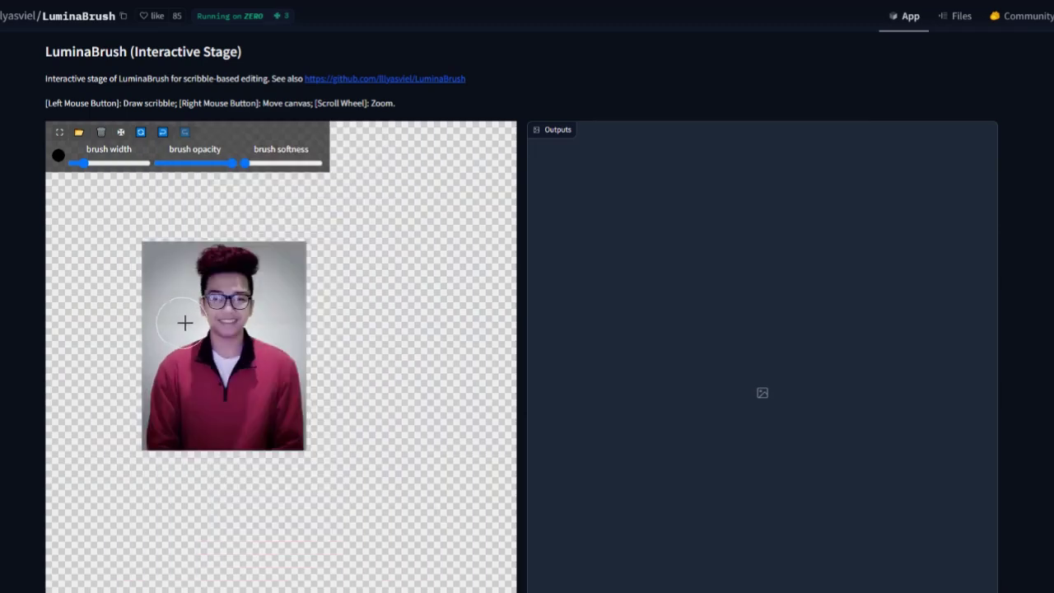
scroll(187, 322, "up", 3)
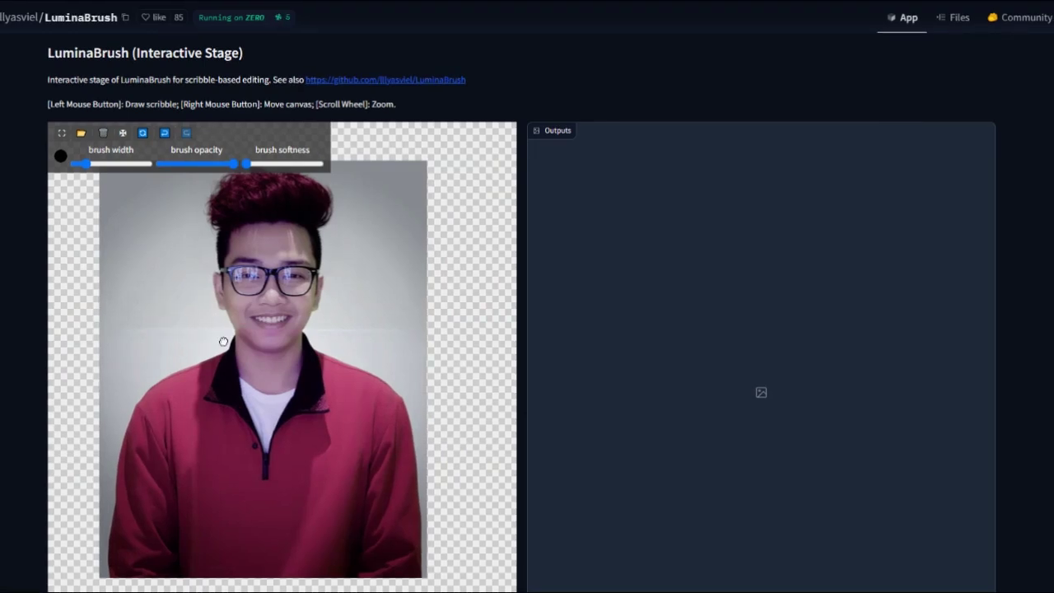
Widen the brush and paint a broad black stroke down the portrait's left edge.
mouse_move(178, 310)
left_mouse_down()
mouse_move(280, 335)
mouse_move(179, 320)
left_mouse_up()
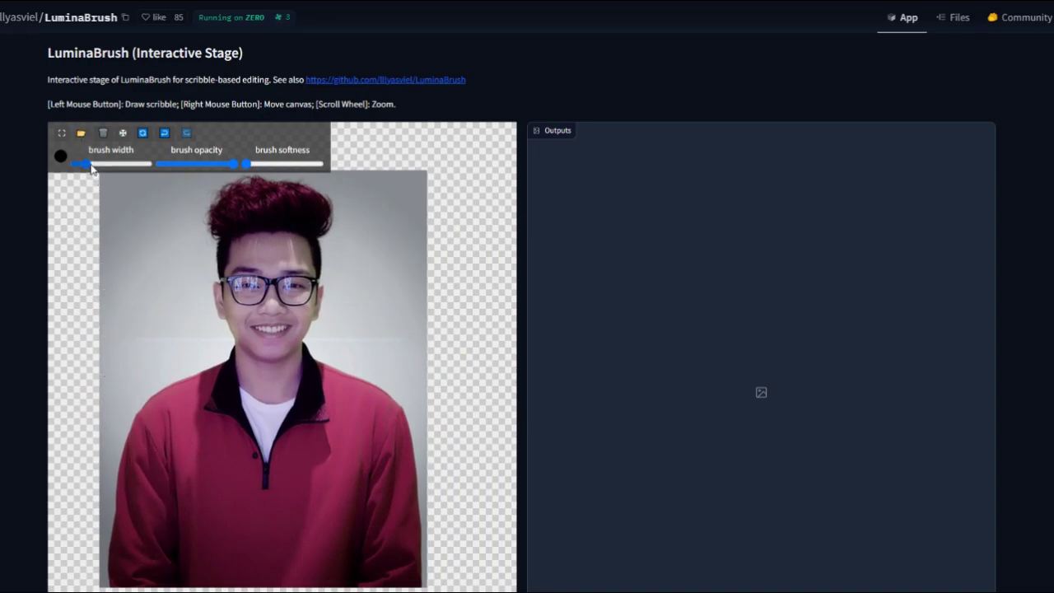
left_click_drag(85, 164, 99, 164)
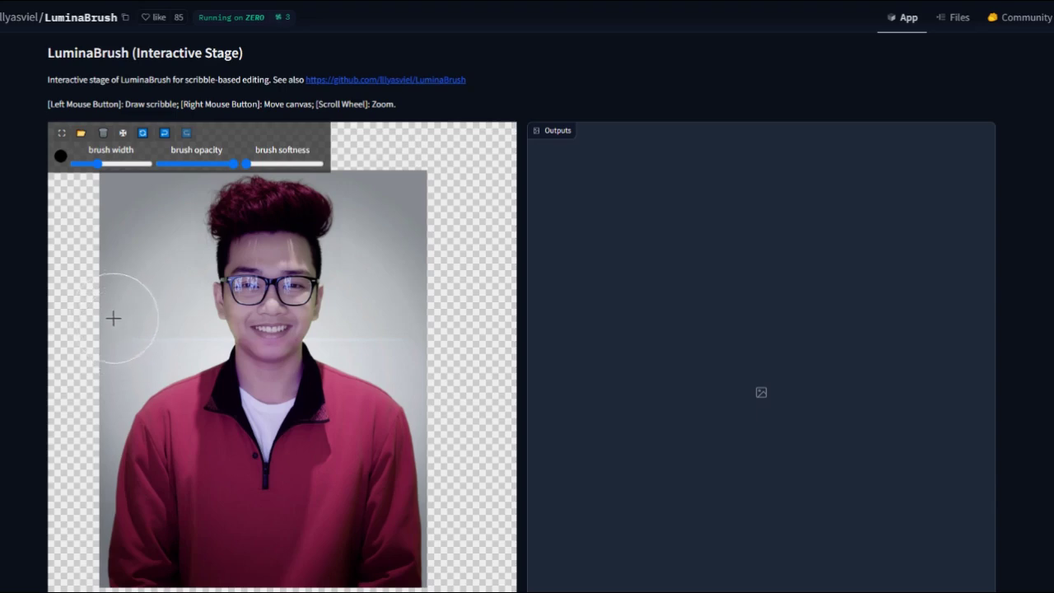
left_click_drag(114, 318, 114, 586)
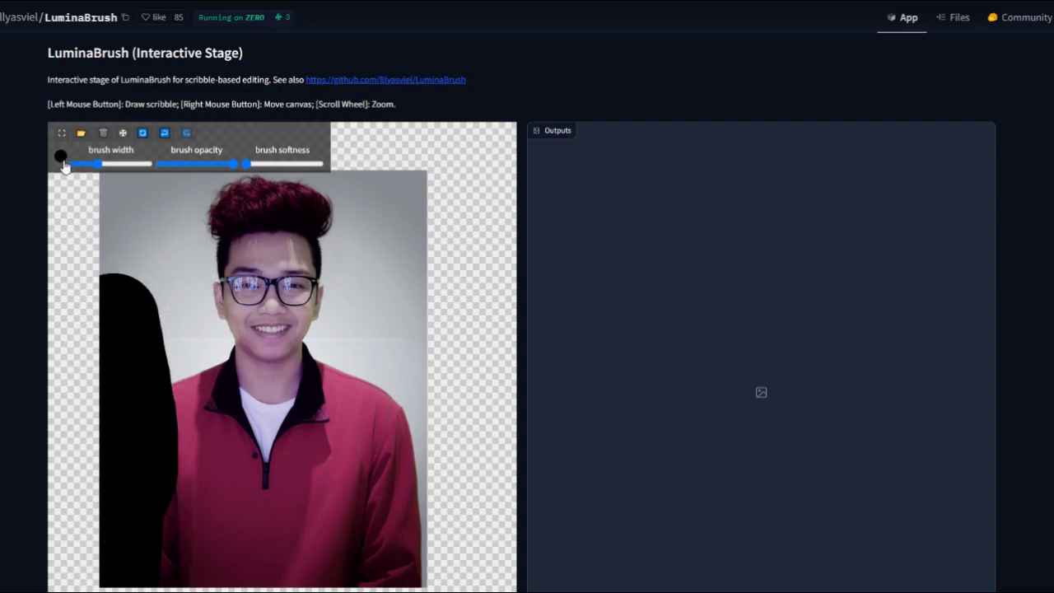
left_click(61, 156)
Switch the brush to white (255,255,255) and paint down the portrait's right edge.
mouse_move(132, 267)
left_mouse_down()
mouse_move(194, 267)
mouse_move(180, 267)
left_mouse_up()
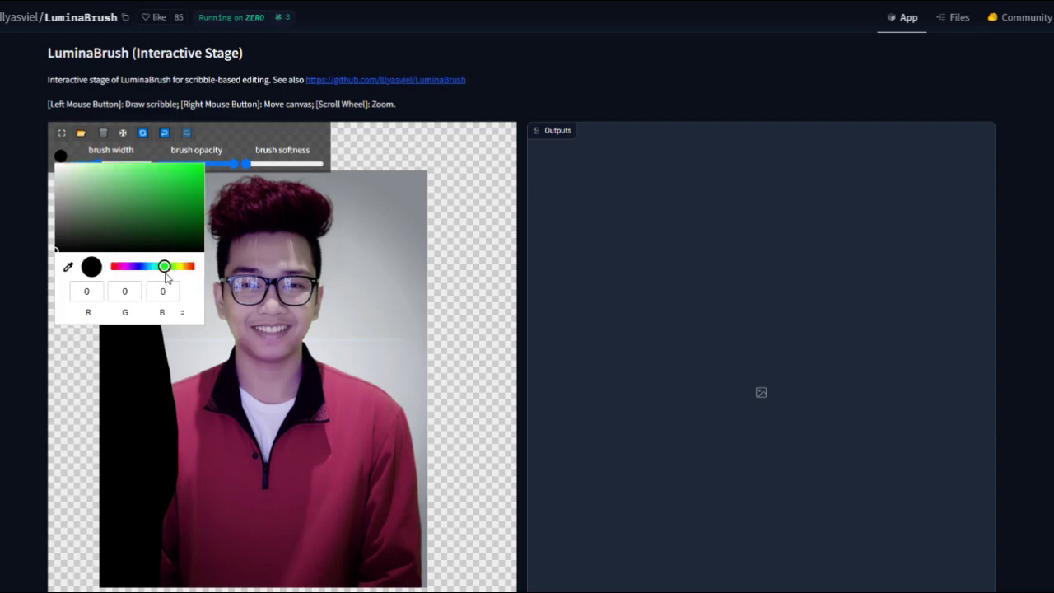
left_click_drag(94, 188, 9, 146)
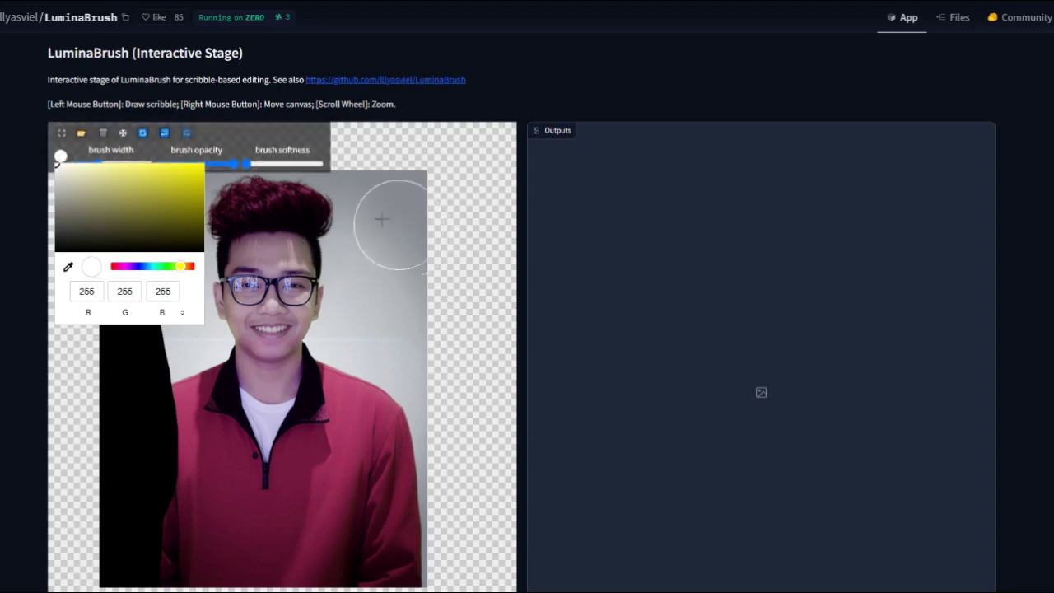
left_click_drag(402, 188, 378, 304)
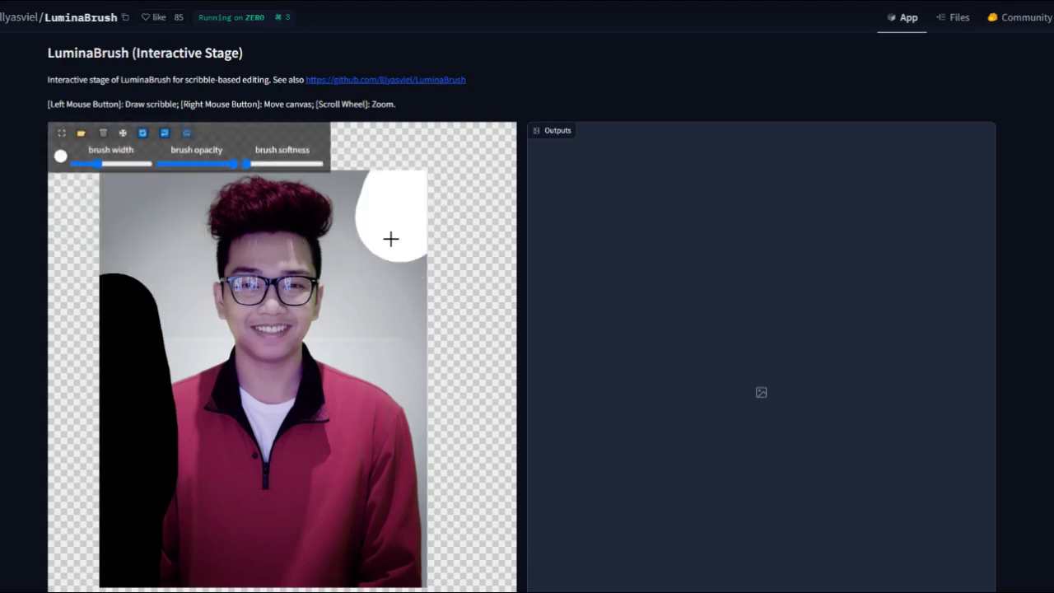
left_click_drag(394, 346, 439, 500)
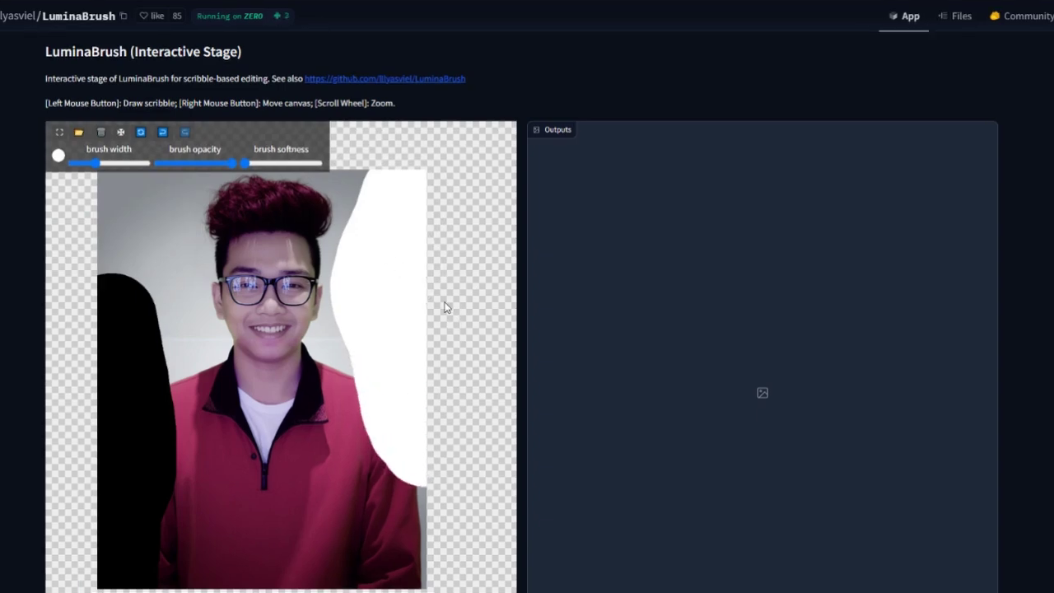
scroll(444, 308, "down", 3)
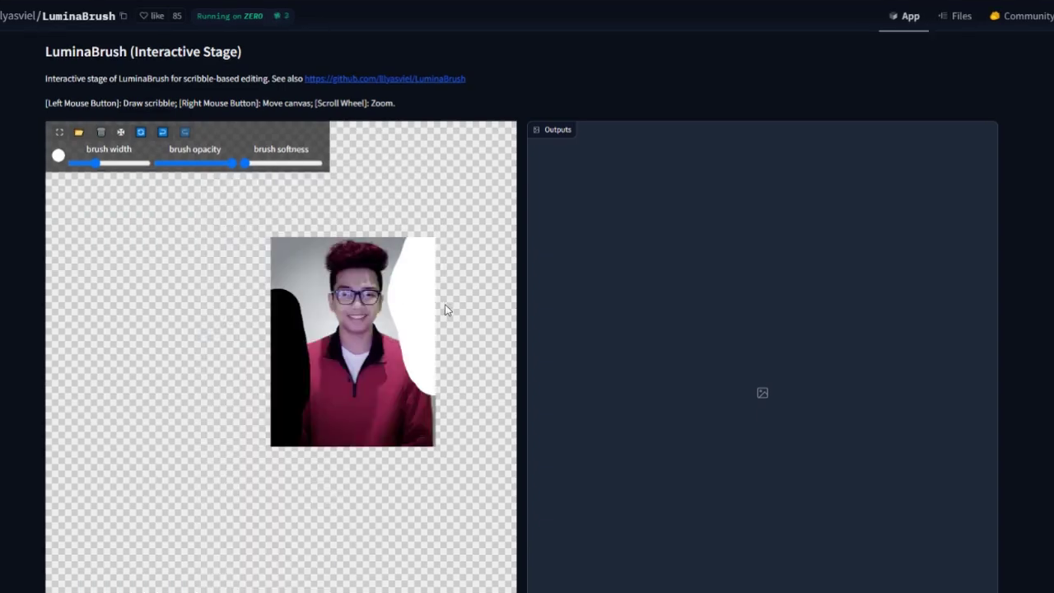
scroll(450, 333, "up", 3)
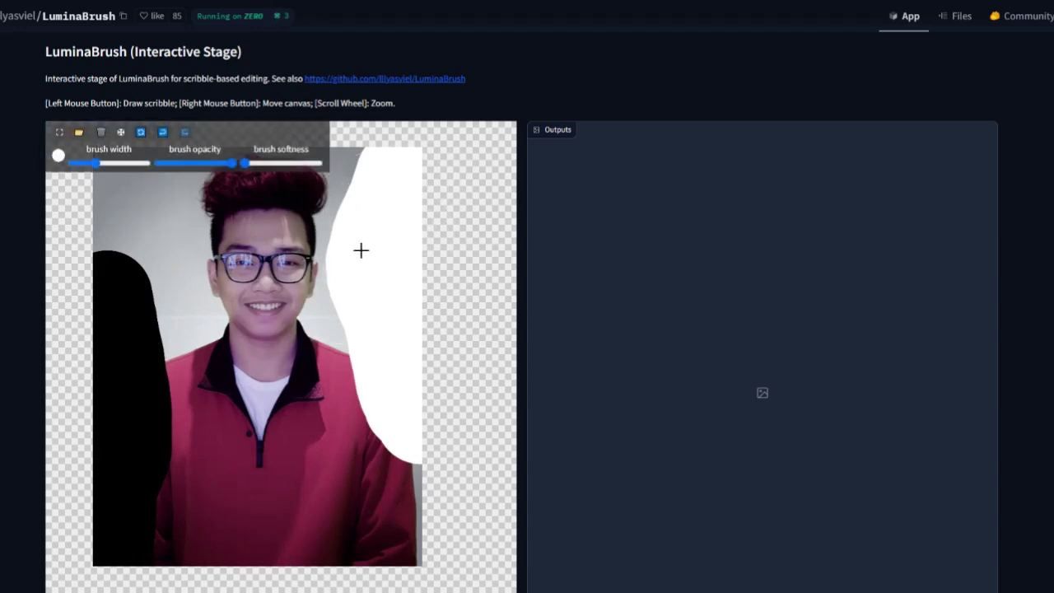
Make the Prompt box taller and browse the size, seed and quick-list options.
scroll(533, 310, "down", 3)
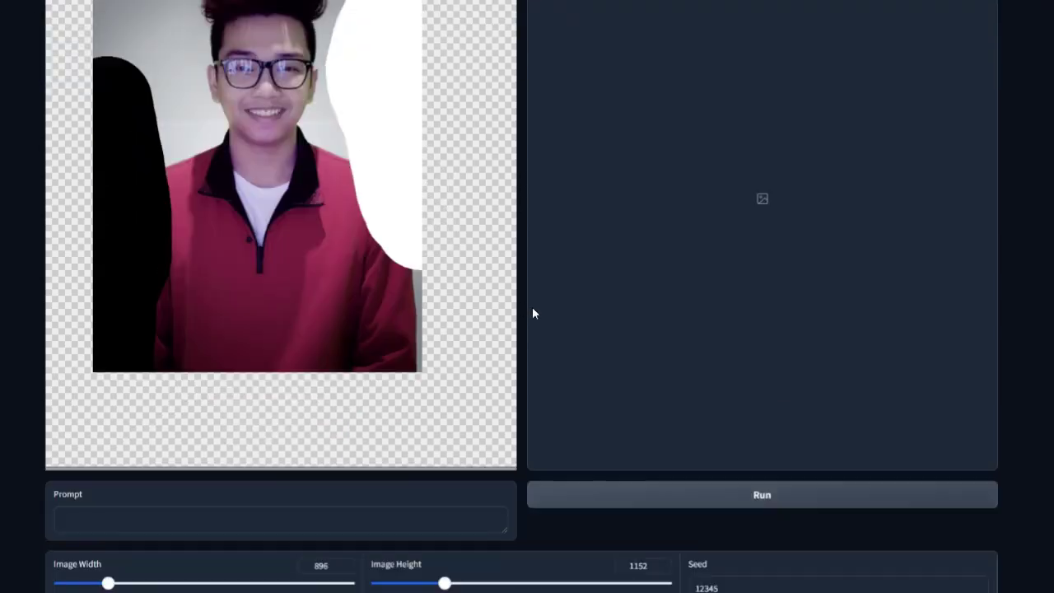
scroll(532, 309, "down", 2)
scroll(533, 309, "down", 1)
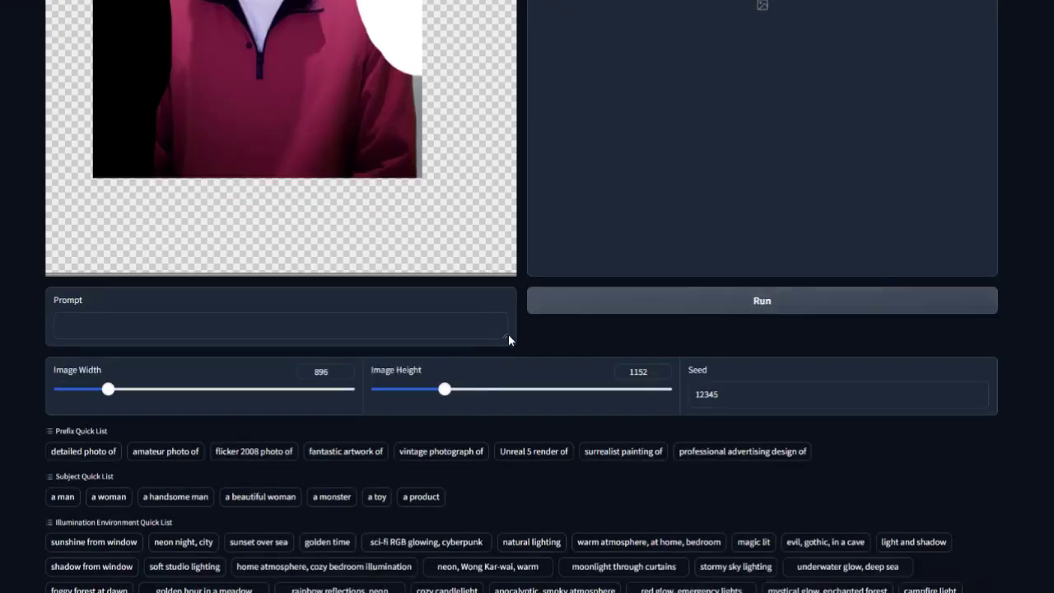
left_click_drag(505, 333, 505, 359)
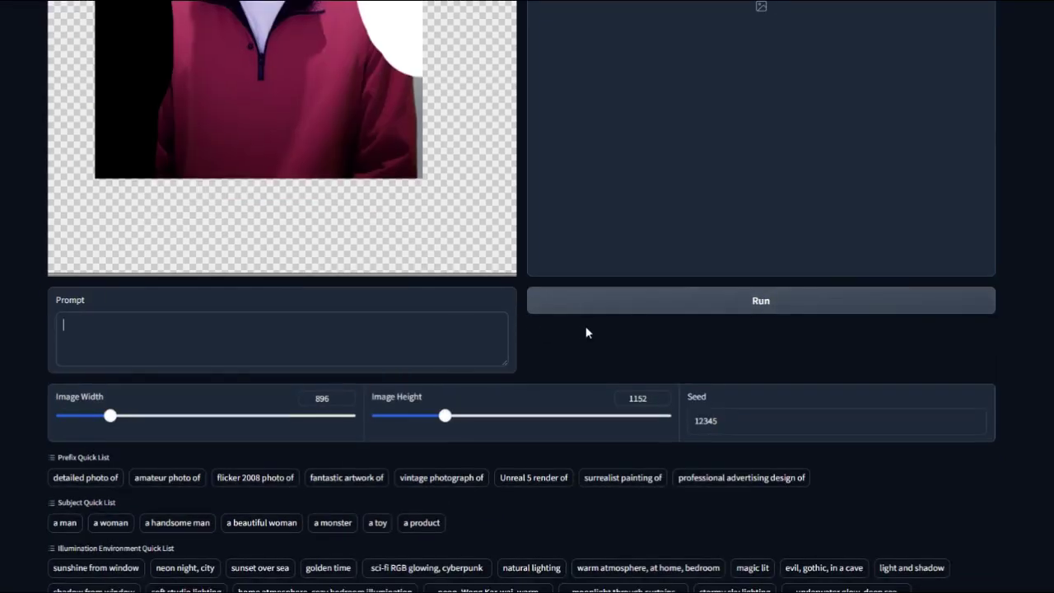
scroll(596, 325, "down", 3)
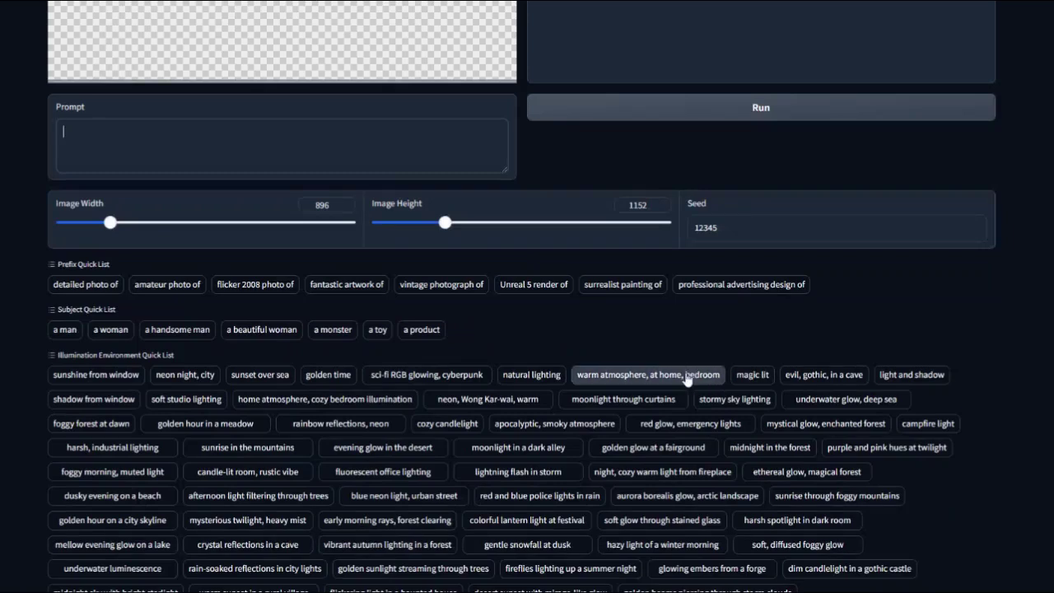
scroll(623, 401, "down", 5)
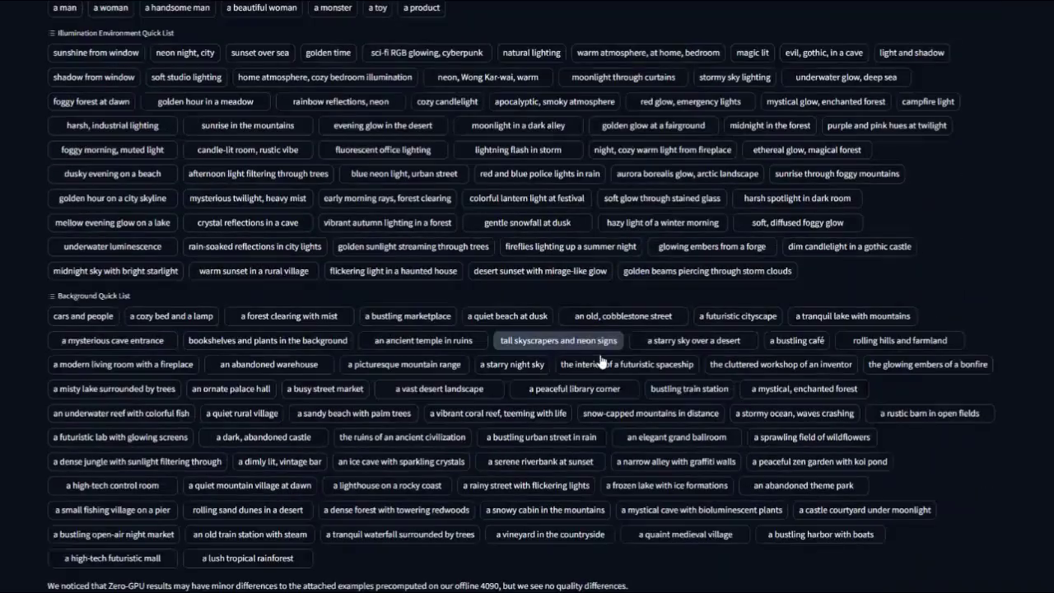
scroll(576, 420, "up", 3)
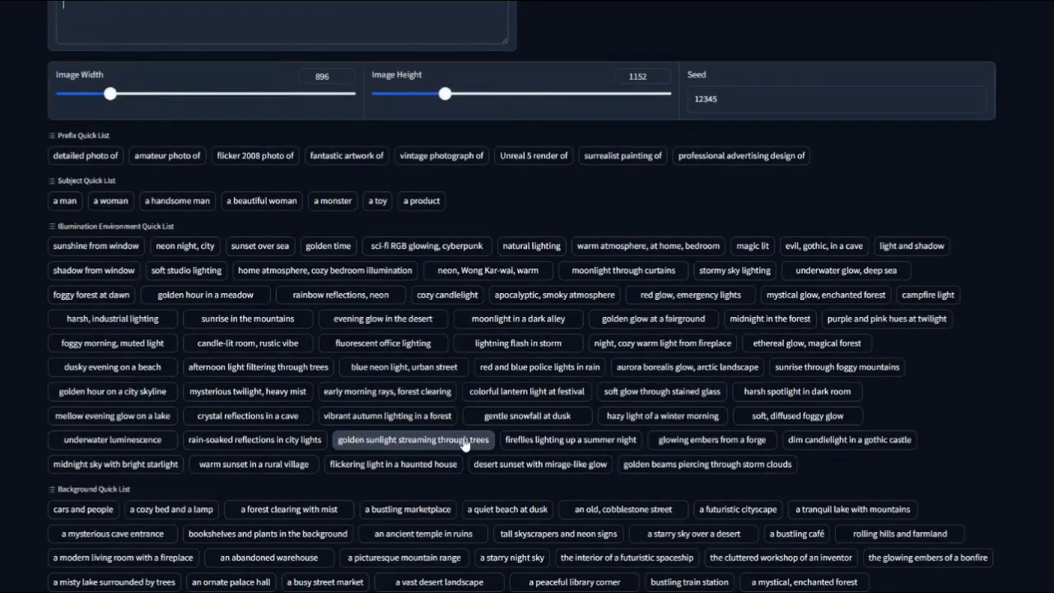
scroll(444, 436, "up", 1)
scroll(79, 239, "up", 1)
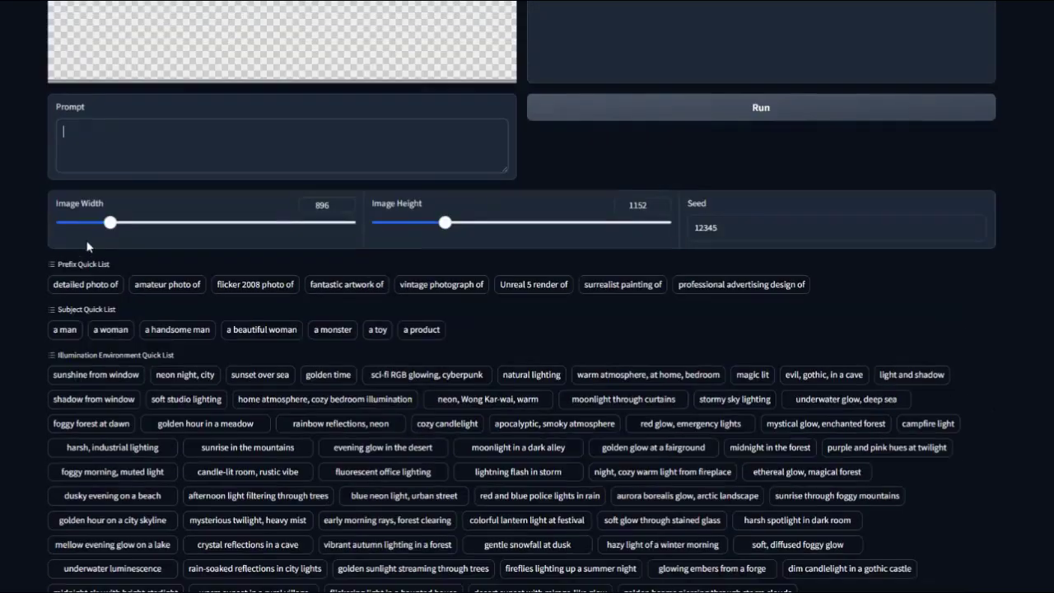
Insert the 'detailed photo of' prefix into the prompt.
left_click(71, 283)
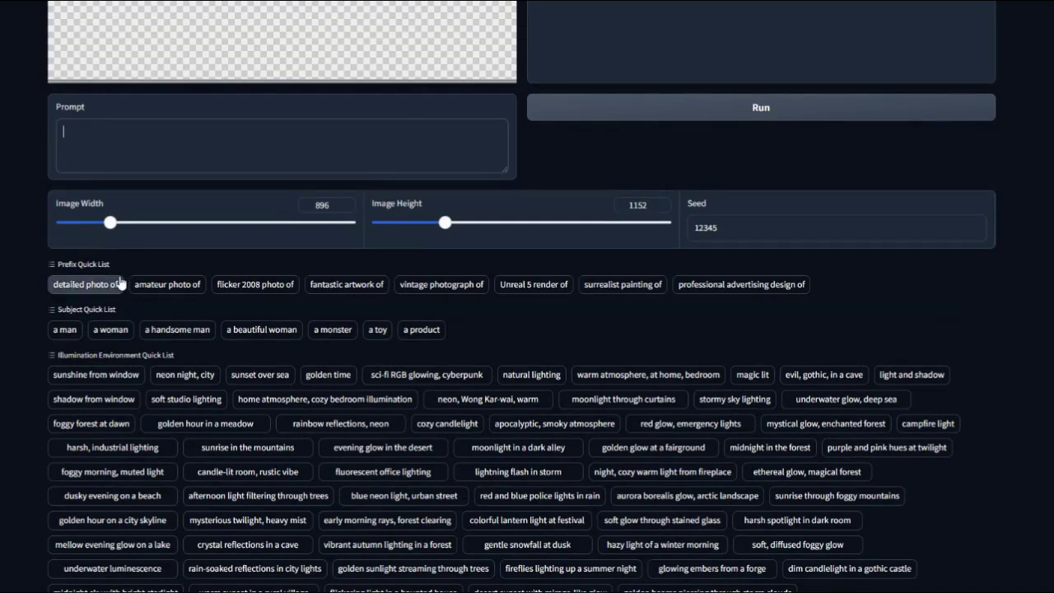
left_click(100, 295)
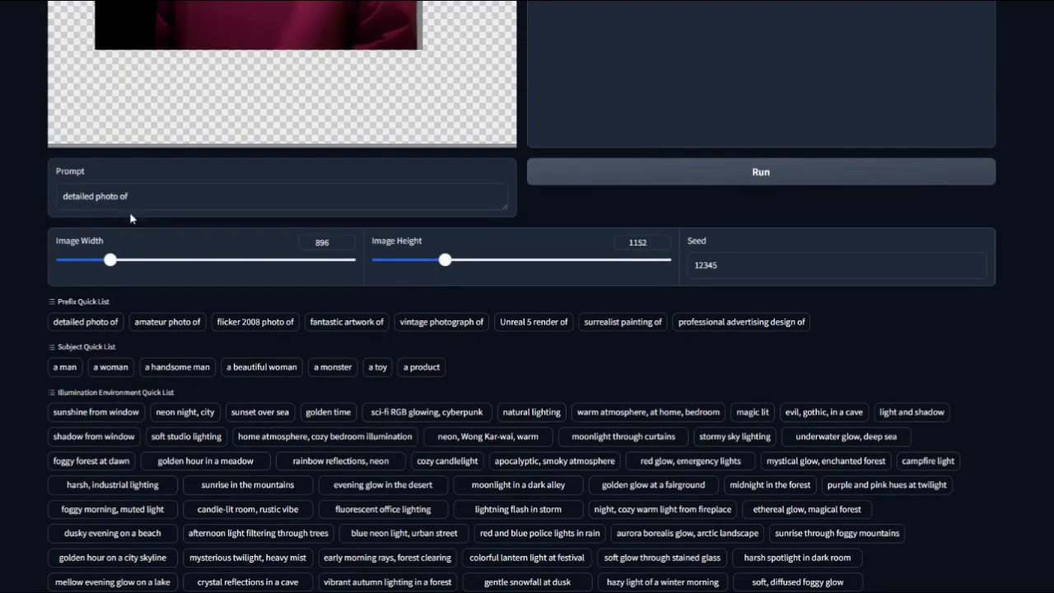
left_click_drag(151, 198, 30, 197)
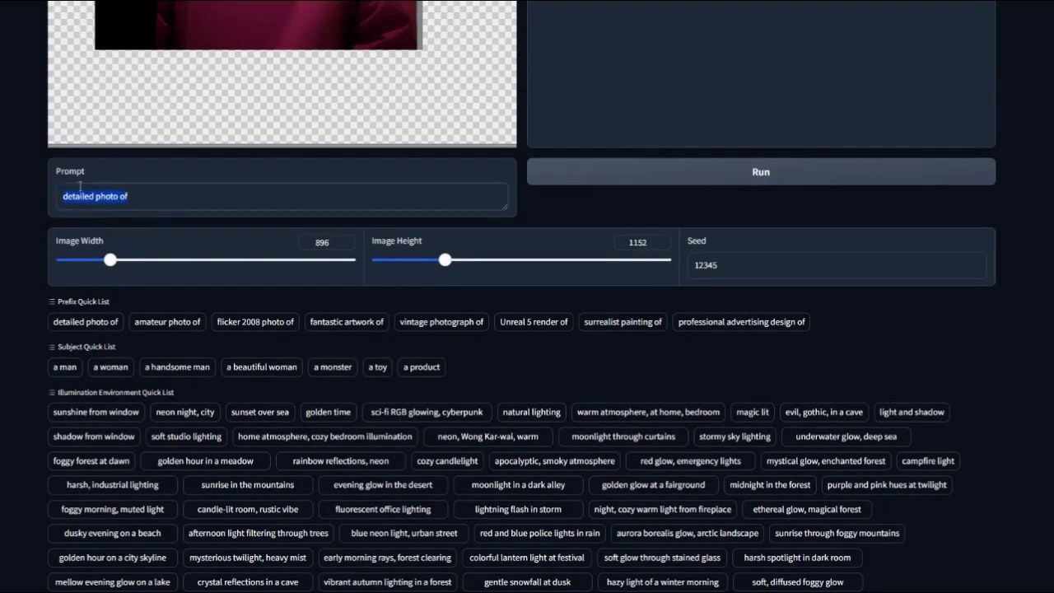
left_click(144, 204)
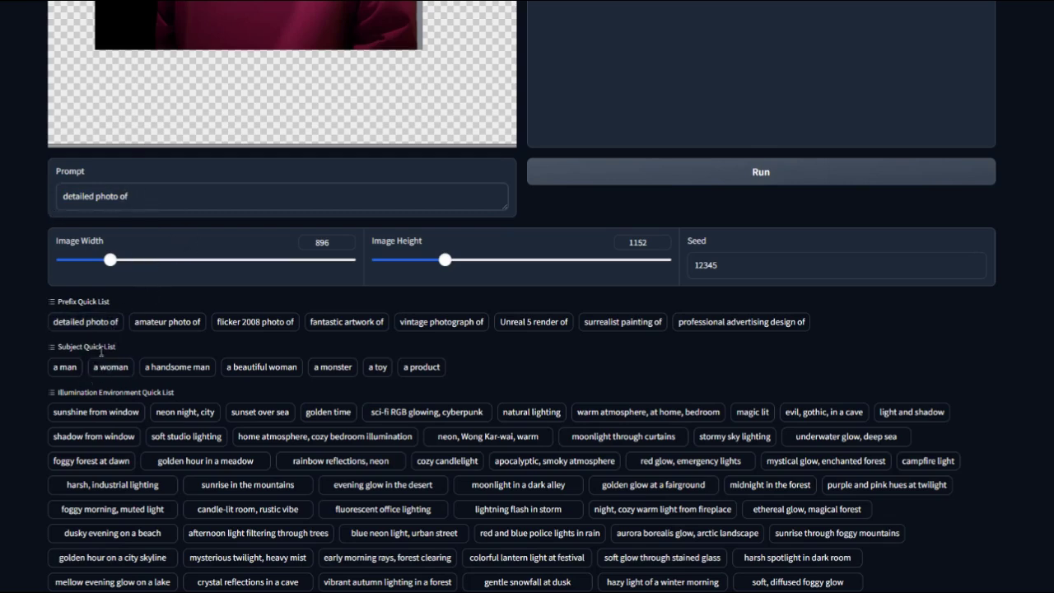
Add 'a man' from the Subject Quick List to the prompt.
scroll(581, 191, "up", 2)
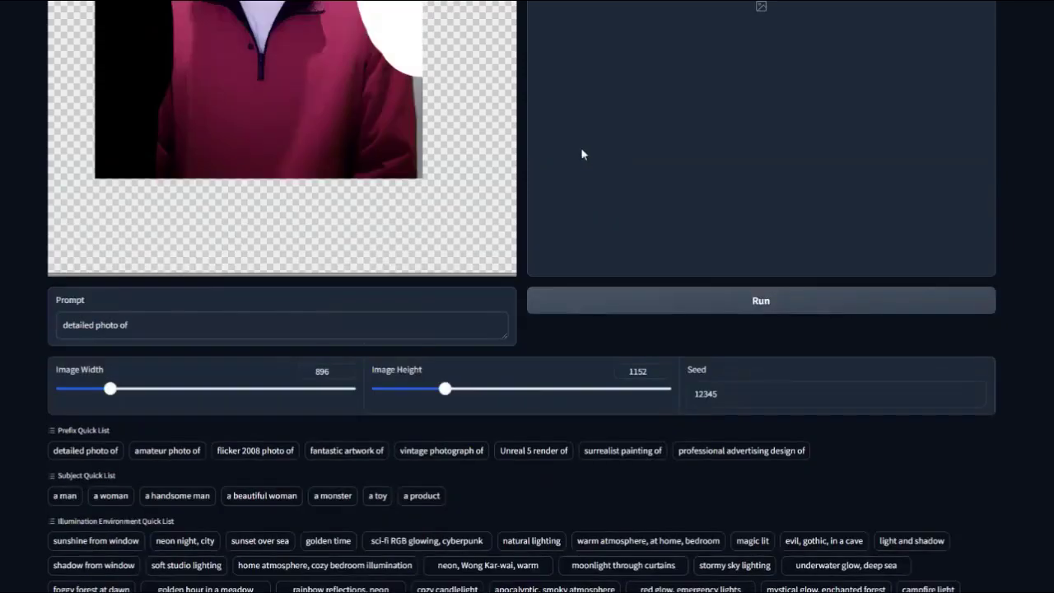
scroll(581, 191, "up", 3)
scroll(908, 277, "down", 4)
scroll(699, 329, "down", 4)
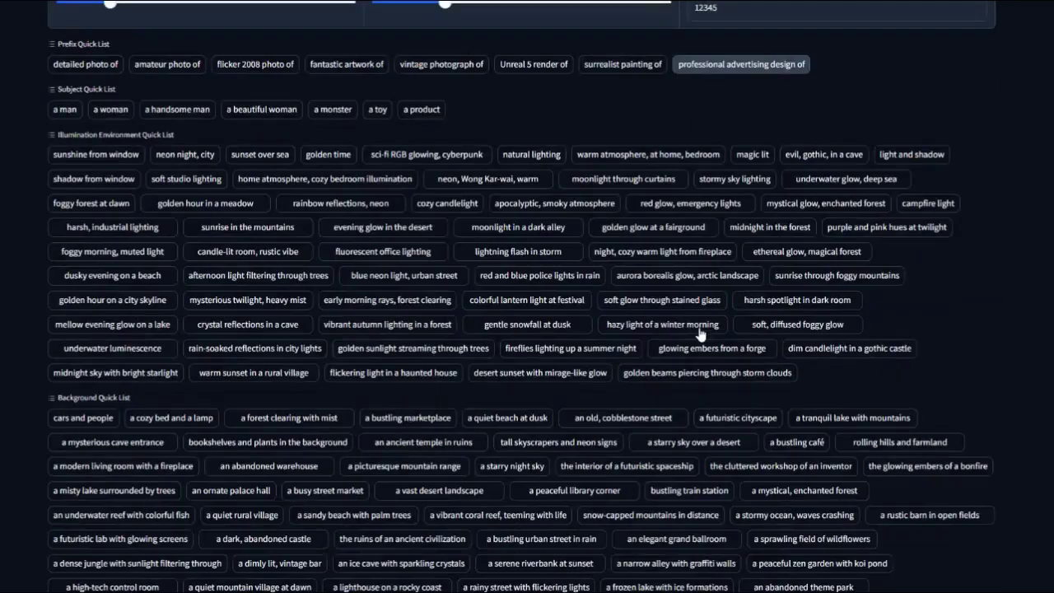
scroll(699, 329, "up", 1)
scroll(118, 294, "up", 1)
left_click(65, 243)
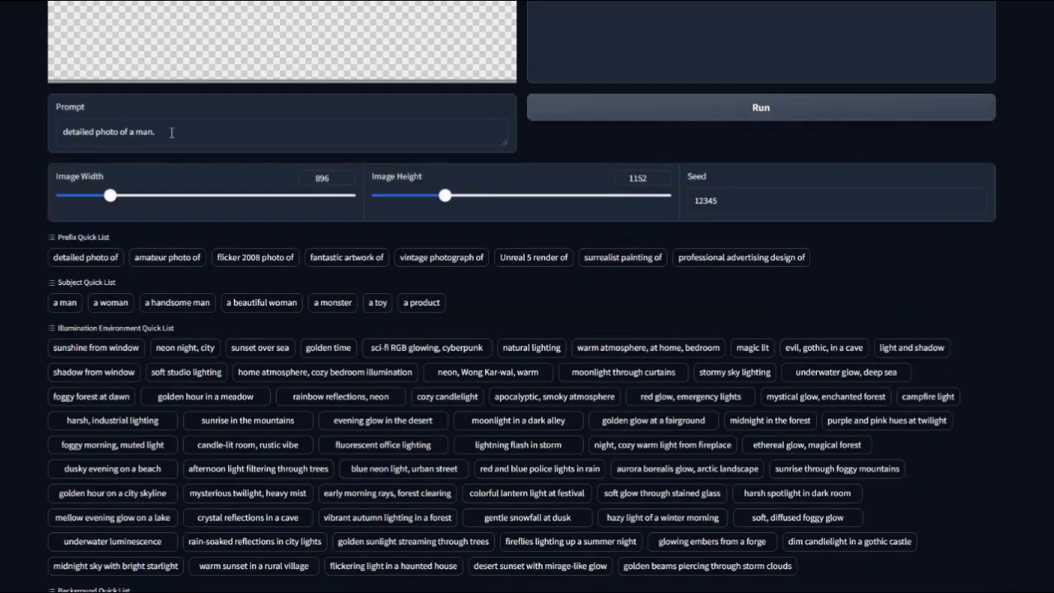
Append 'soft studio lighting' to the prompt, then browse the Background list and Examples.
scroll(268, 336, "down", 1)
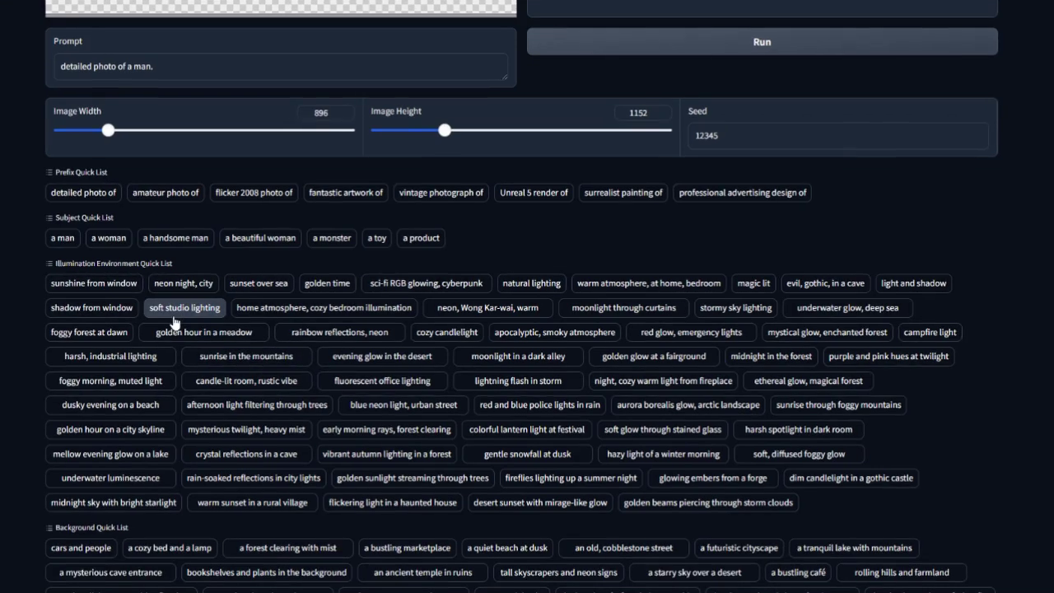
left_click(178, 313)
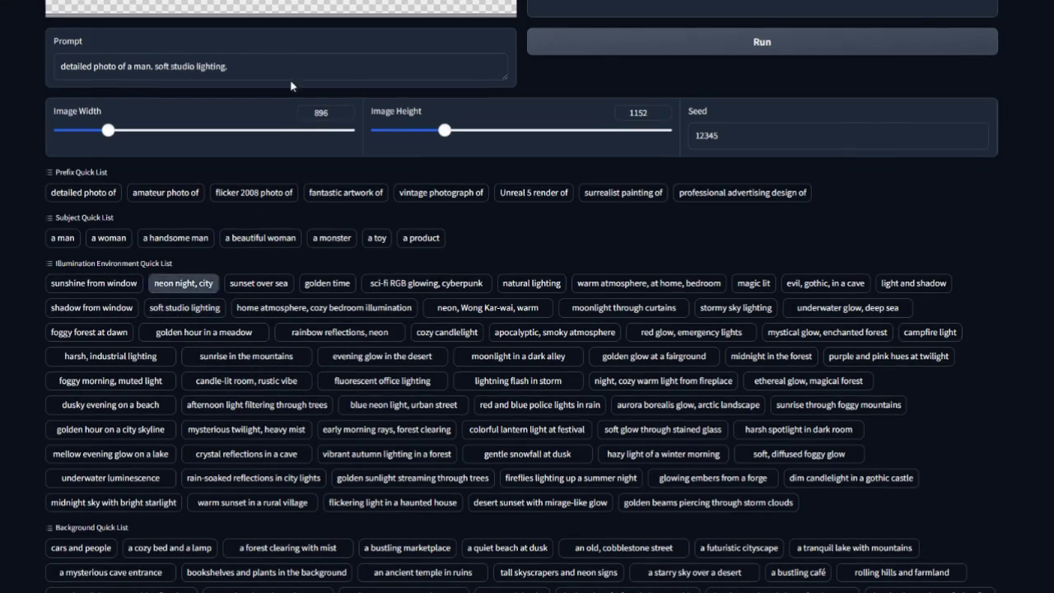
scroll(308, 263, "down", 3)
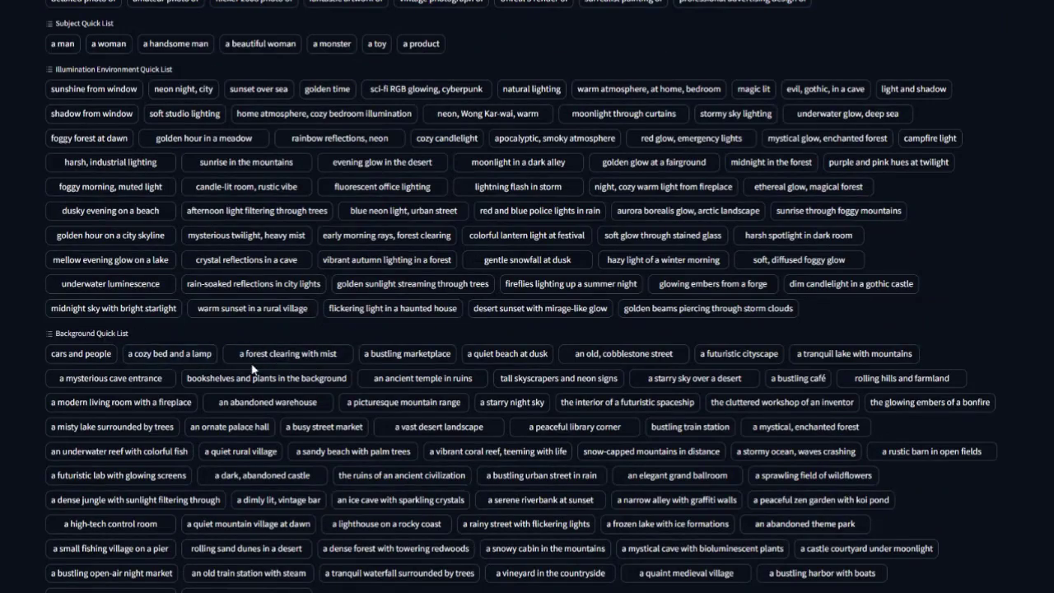
scroll(560, 506, "down", 4)
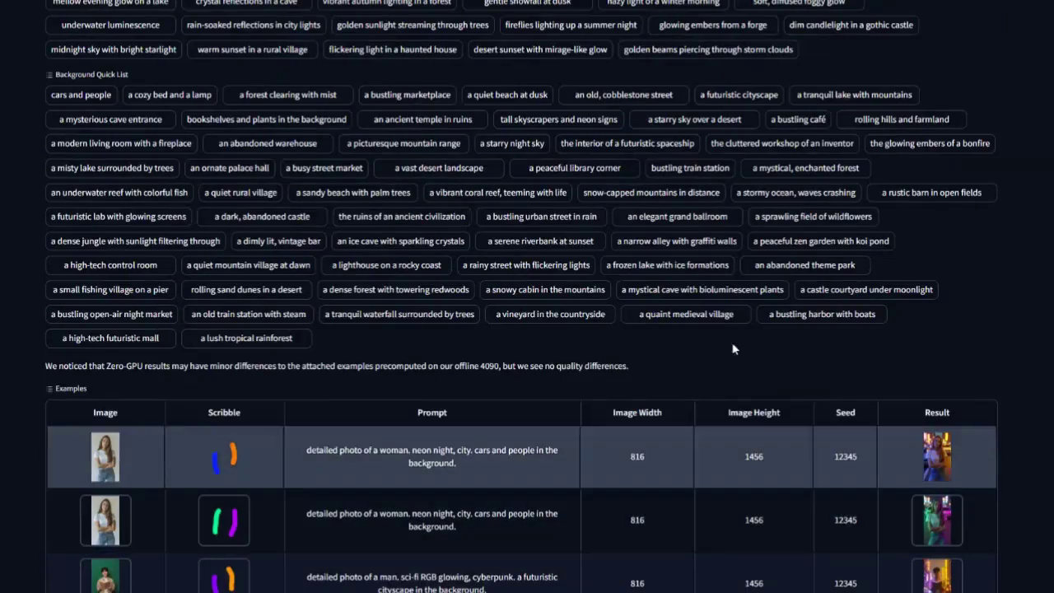
scroll(535, 216, "down", 2)
scroll(574, 209, "up", 2)
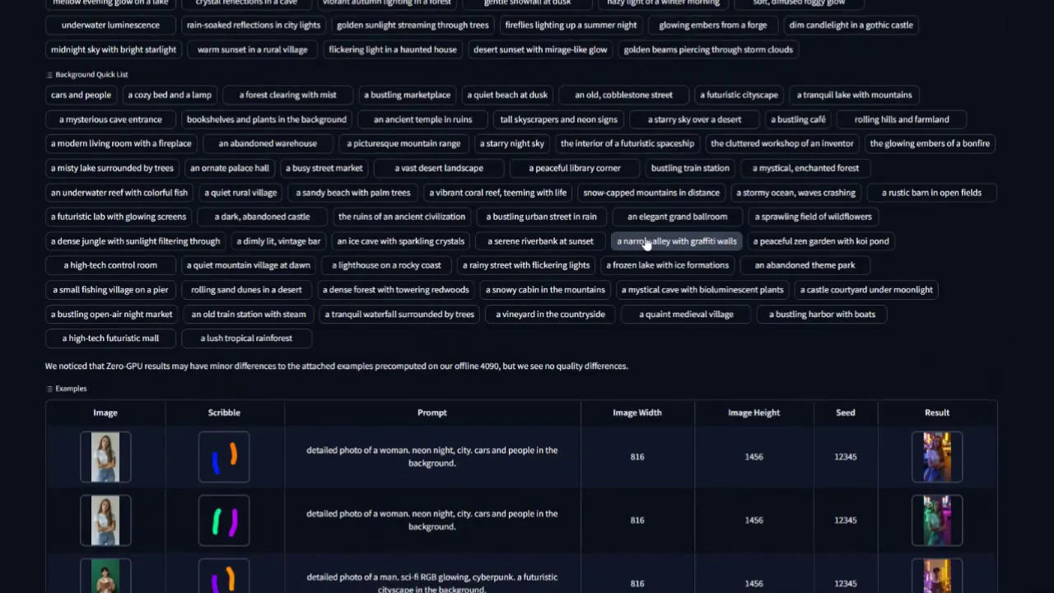
scroll(651, 231, "down", 2)
scroll(655, 226, "up", 2)
scroll(649, 217, "down", 3)
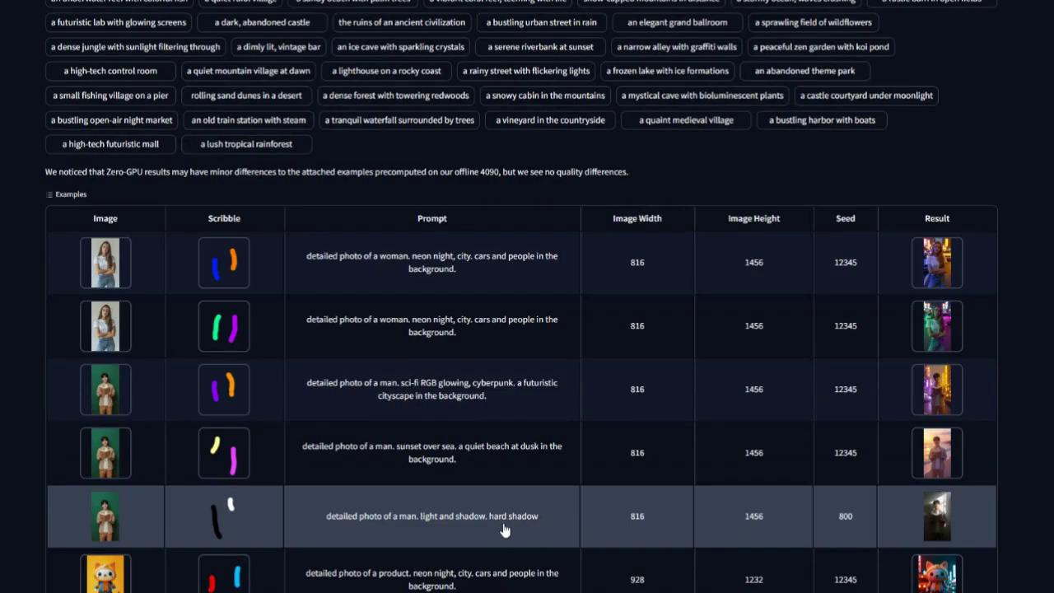
Add 'hard shadow' to the end of the prompt.
scroll(453, 396, "up", 3)
scroll(838, 471, "up", 1)
scroll(699, 461, "up", 4)
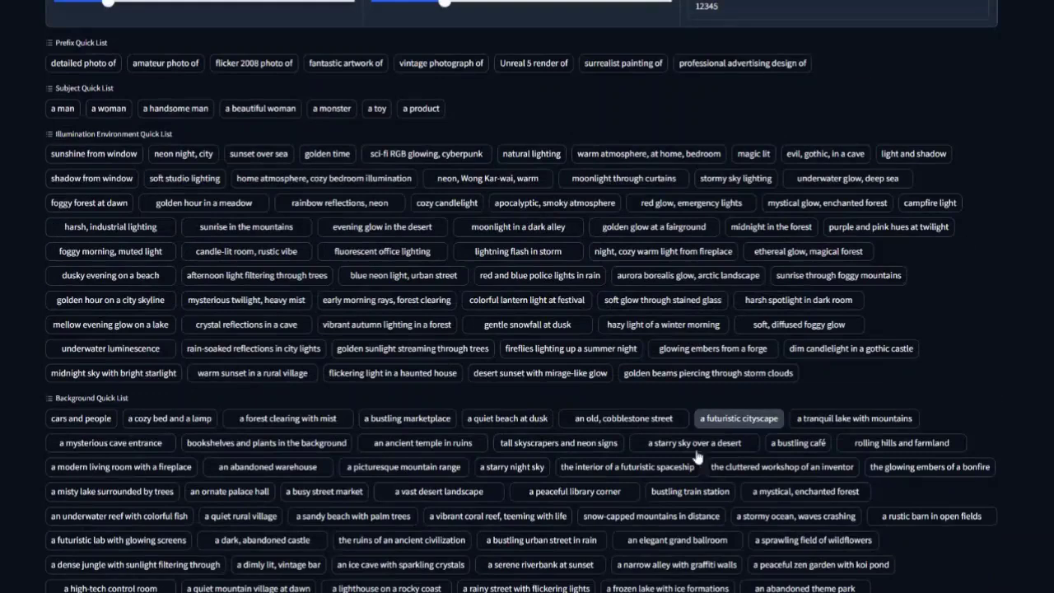
scroll(666, 485, "down", 2)
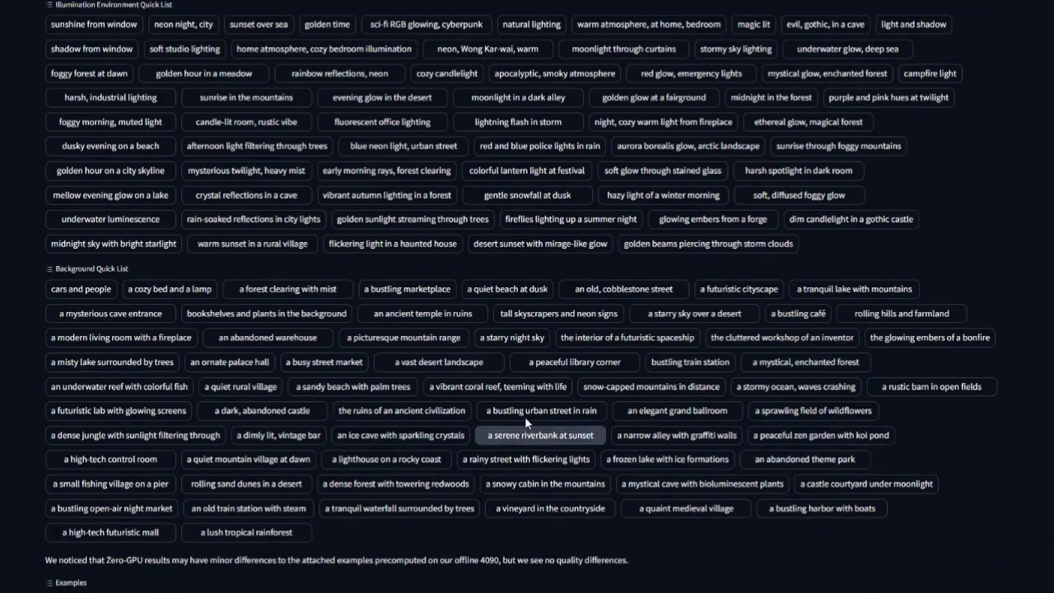
scroll(298, 207, "up", 5)
scroll(240, 269, "up", 1)
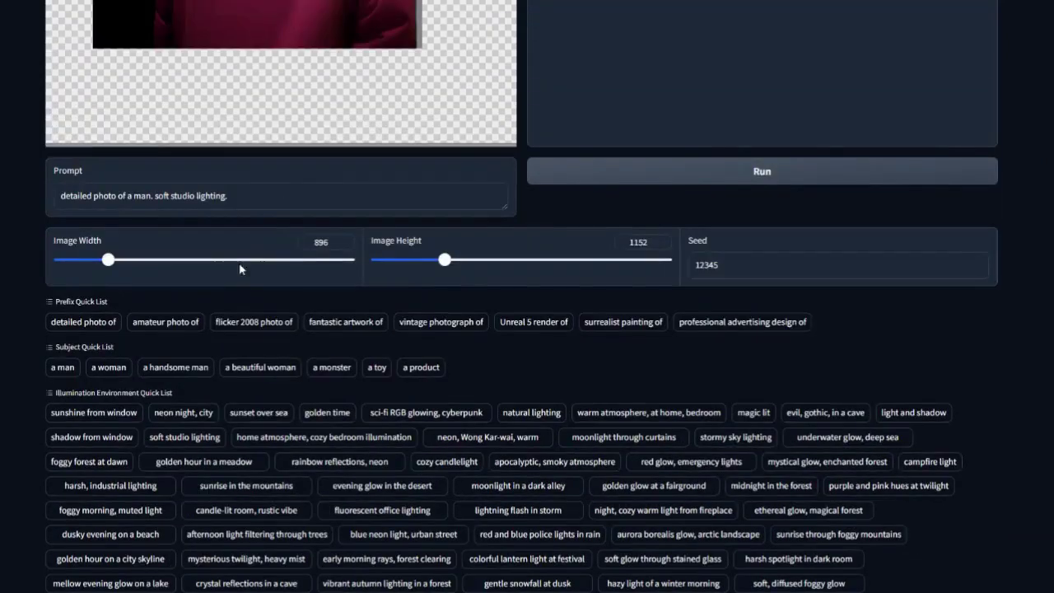
left_click(291, 205)
type("hard shadow")
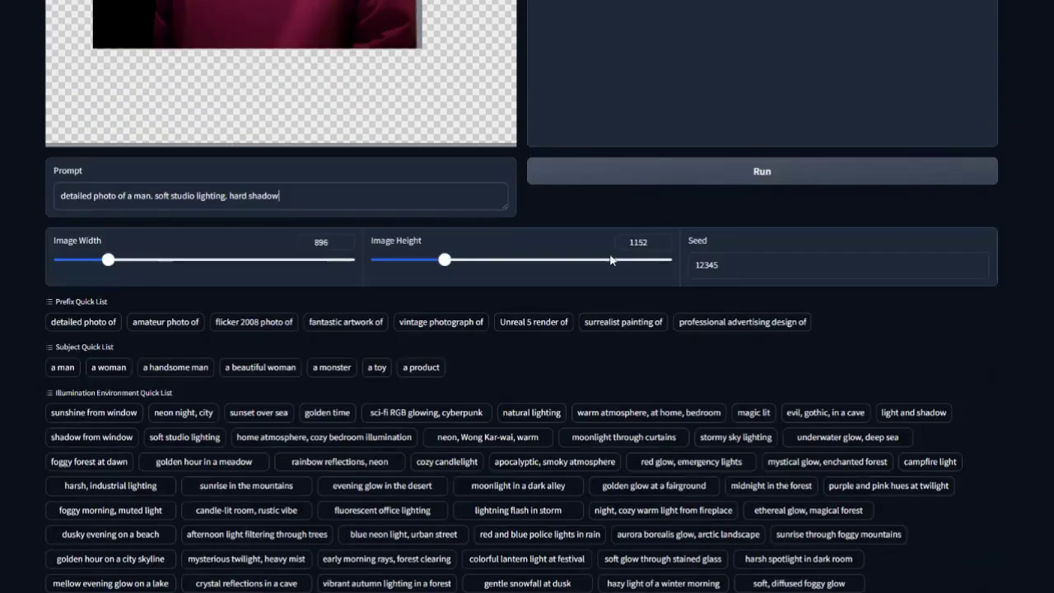
scroll(611, 260, "up", 3)
Run the relighting and view the man in a tan sweater lit from the right.
left_click(786, 433)
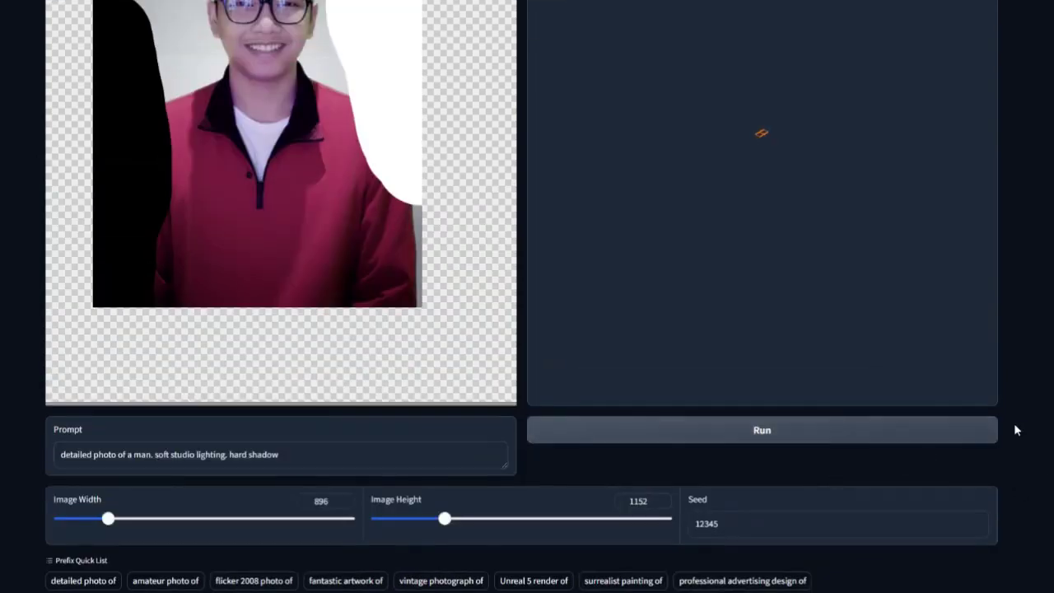
scroll(1015, 429, "up", 3)
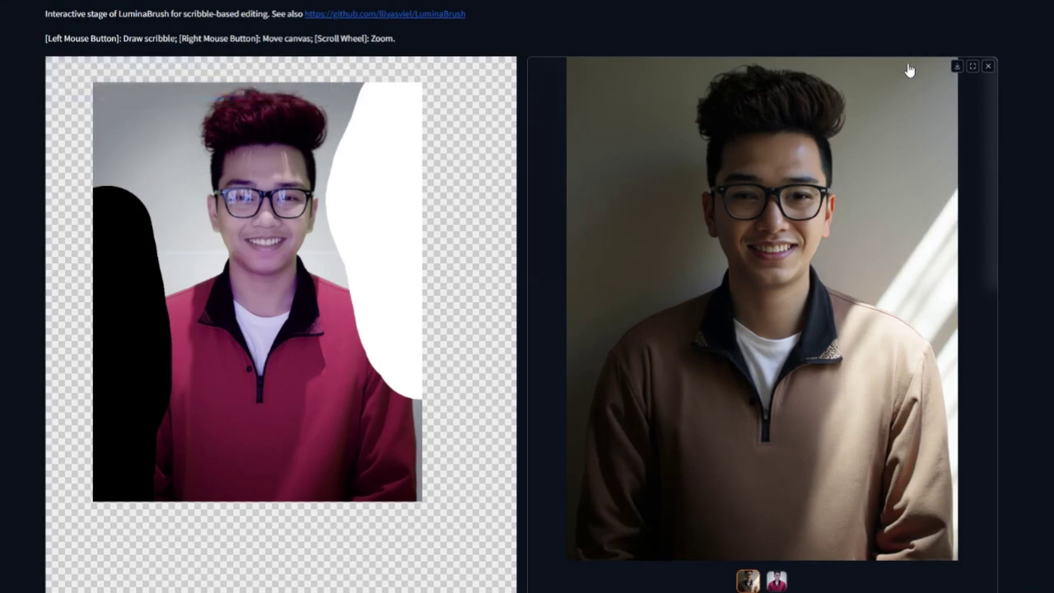
scroll(865, 461, "down", 3)
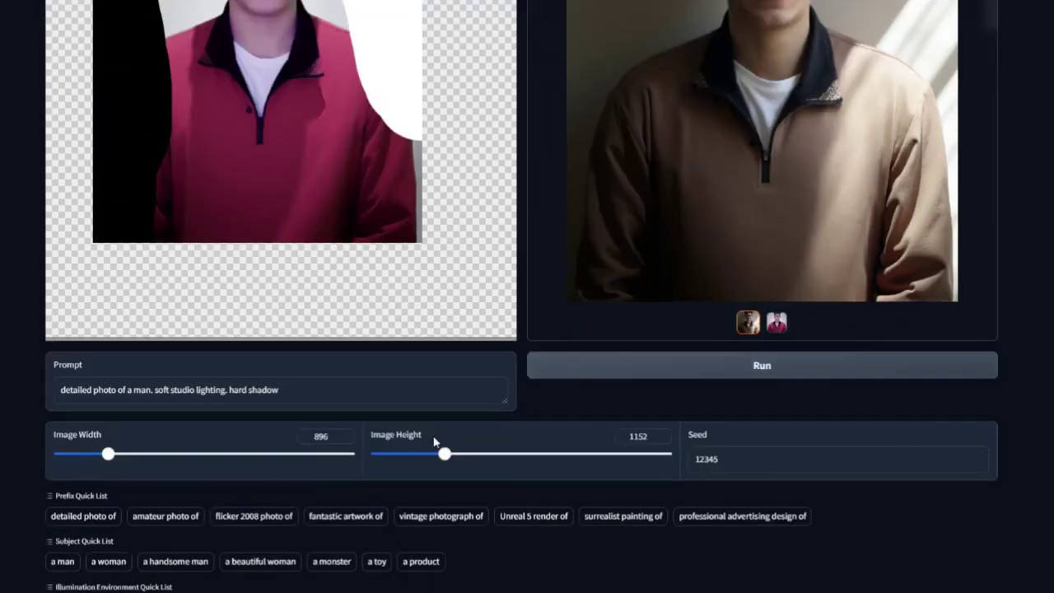
scroll(565, 436, "down", 20)
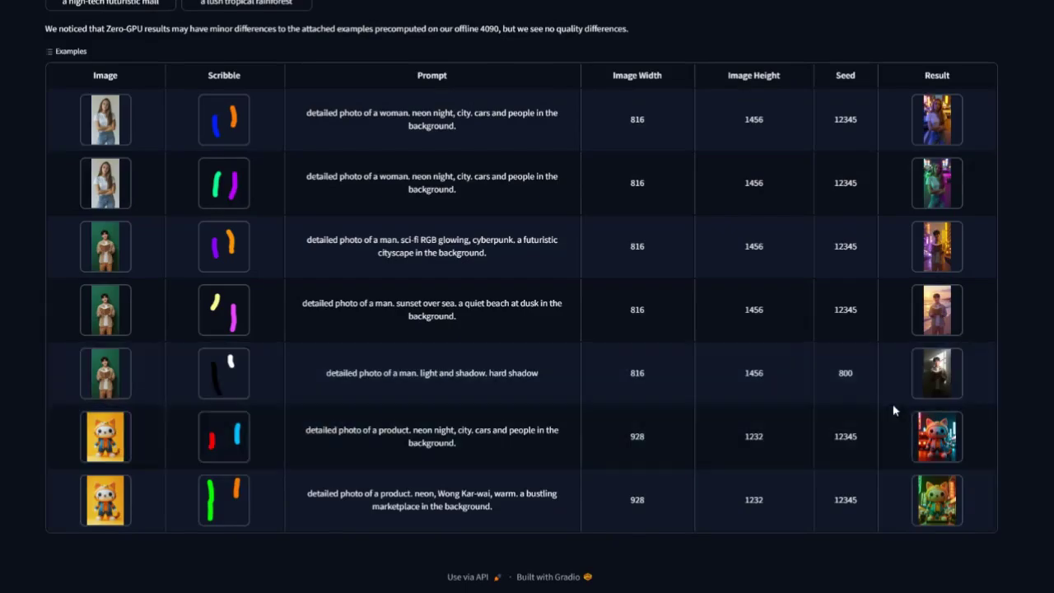
scroll(577, 403, "up", 3)
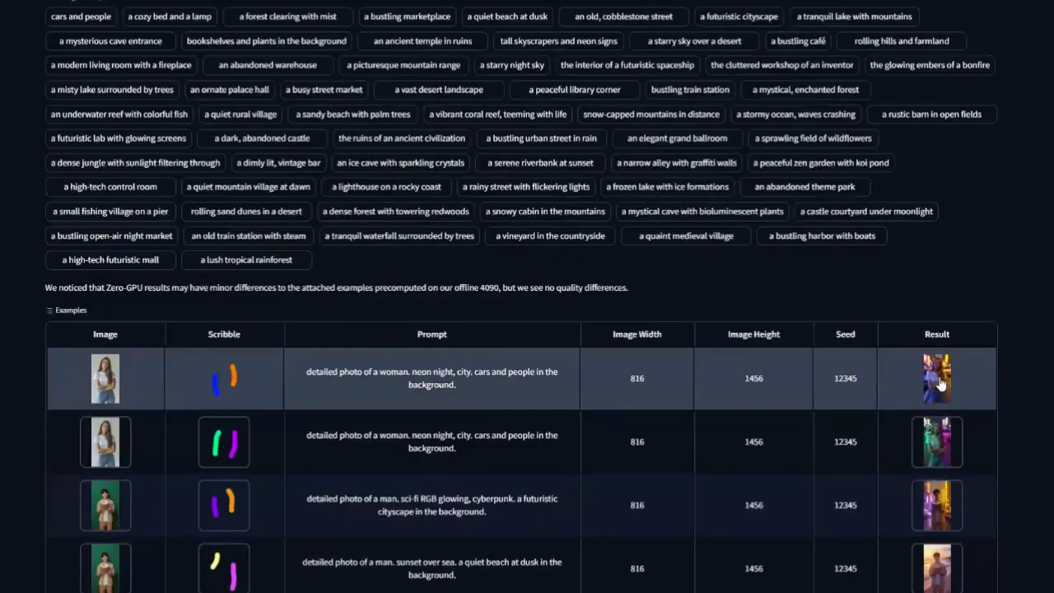
scroll(947, 278, "up", 10)
scroll(947, 278, "up", 10)
scroll(873, 247, "up", 3)
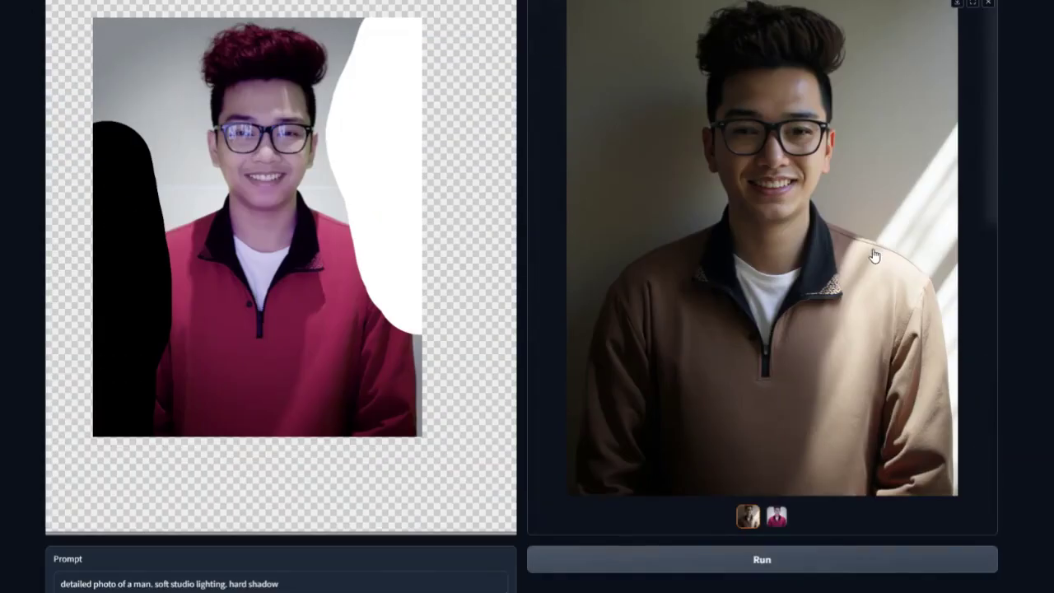
left_click(777, 516)
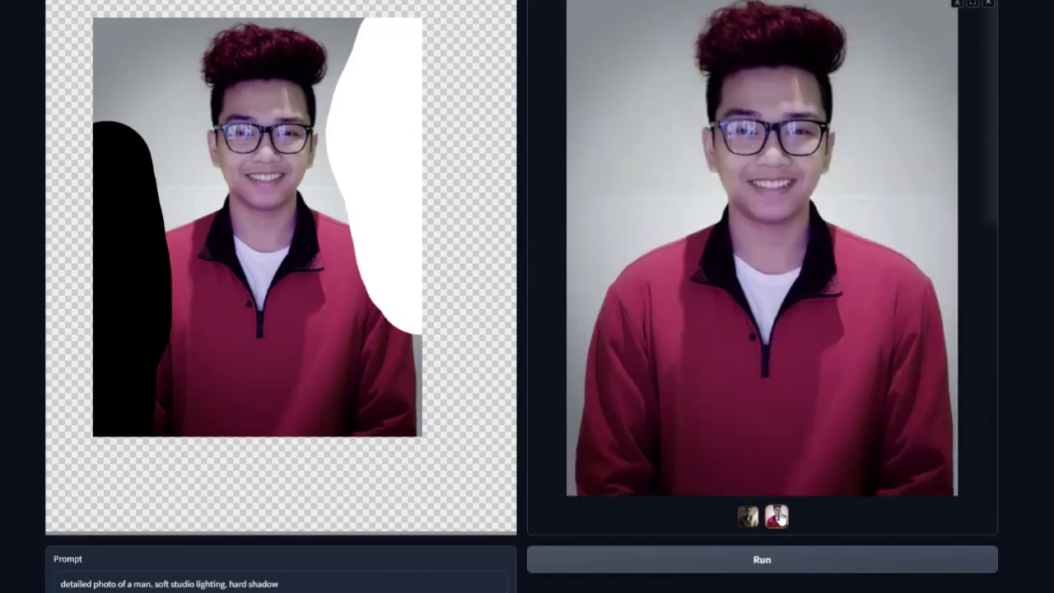
left_click(751, 518)
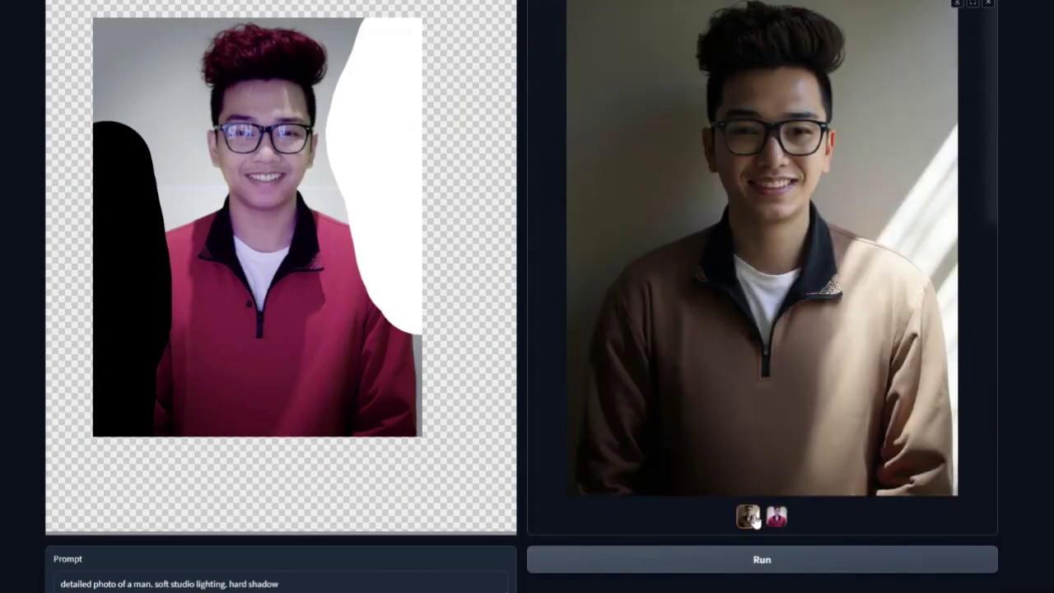
scroll(755, 519, "up", 2)
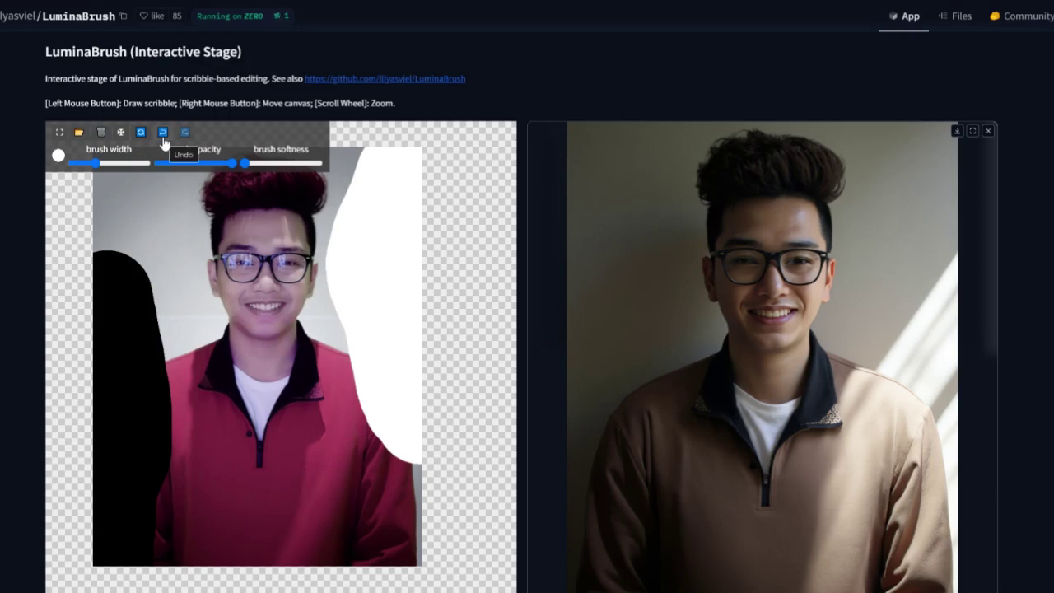
Undo the white and black strokes, then paint a wider vivid purple glow down the lower-left shoulder.
left_click(141, 137)
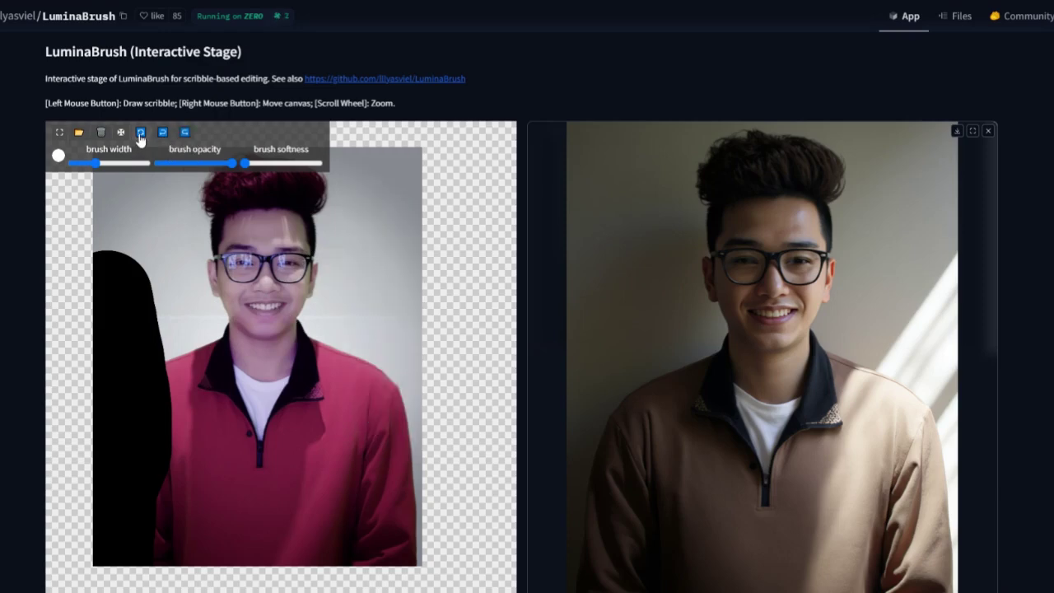
left_click(122, 133)
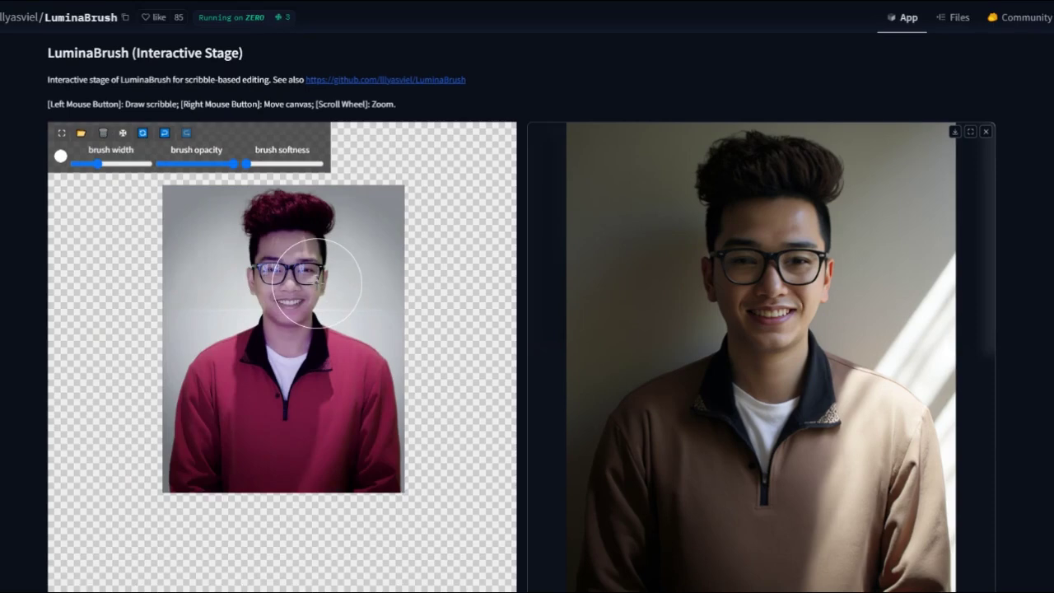
left_click(61, 156)
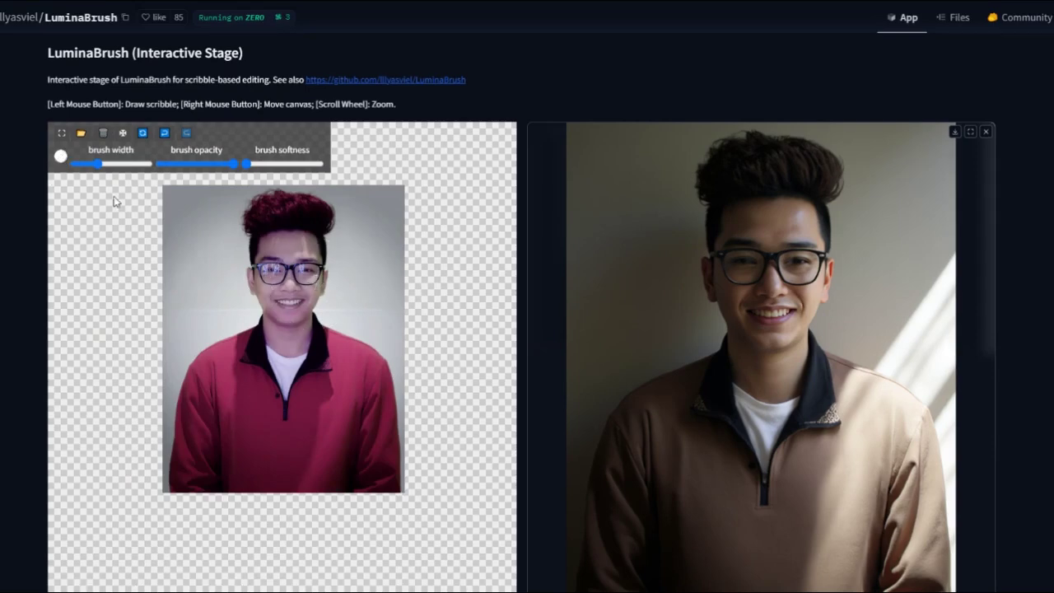
left_click_drag(121, 268, 131, 267)
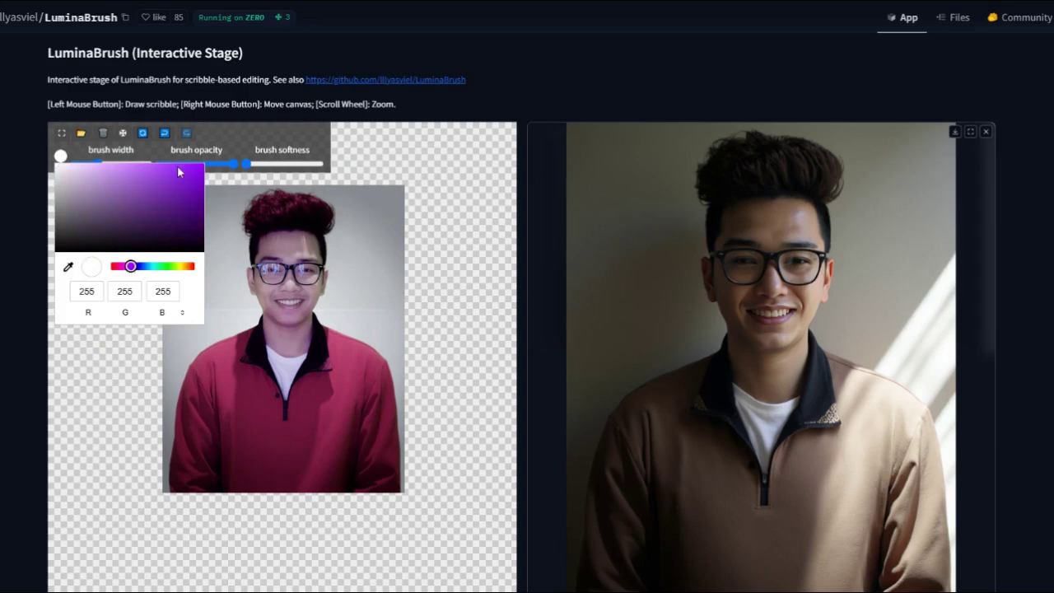
left_click_drag(178, 171, 286, 170)
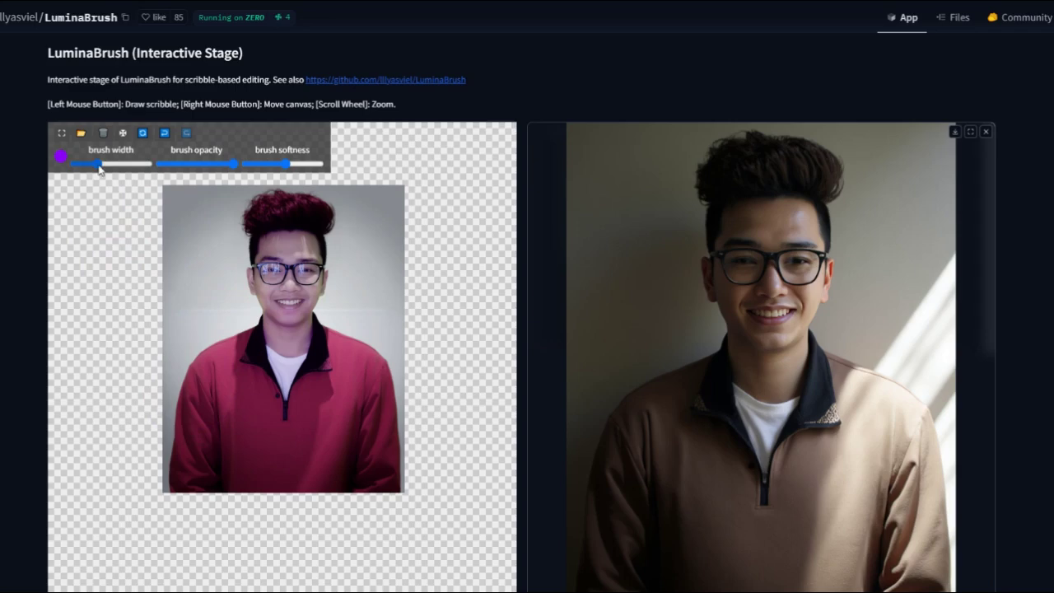
left_click_drag(97, 164, 103, 165)
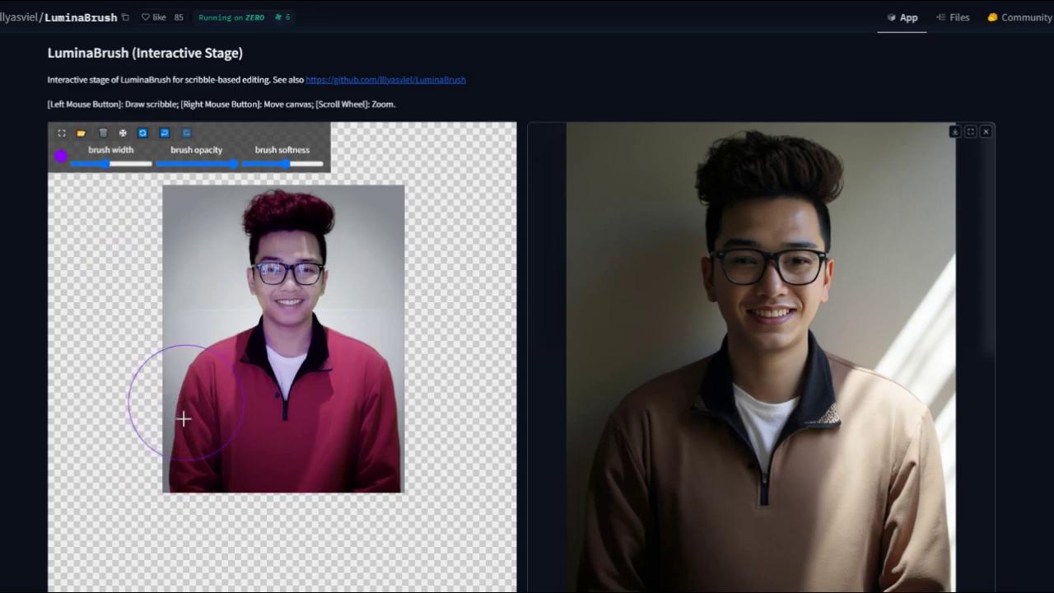
left_click_drag(195, 420, 195, 419)
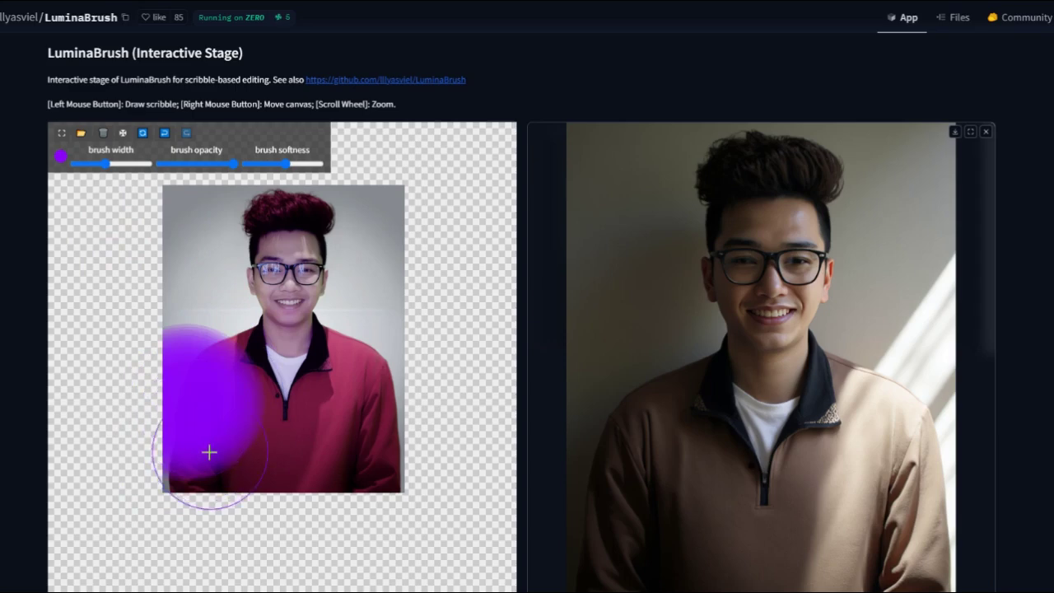
left_click_drag(196, 481, 200, 504)
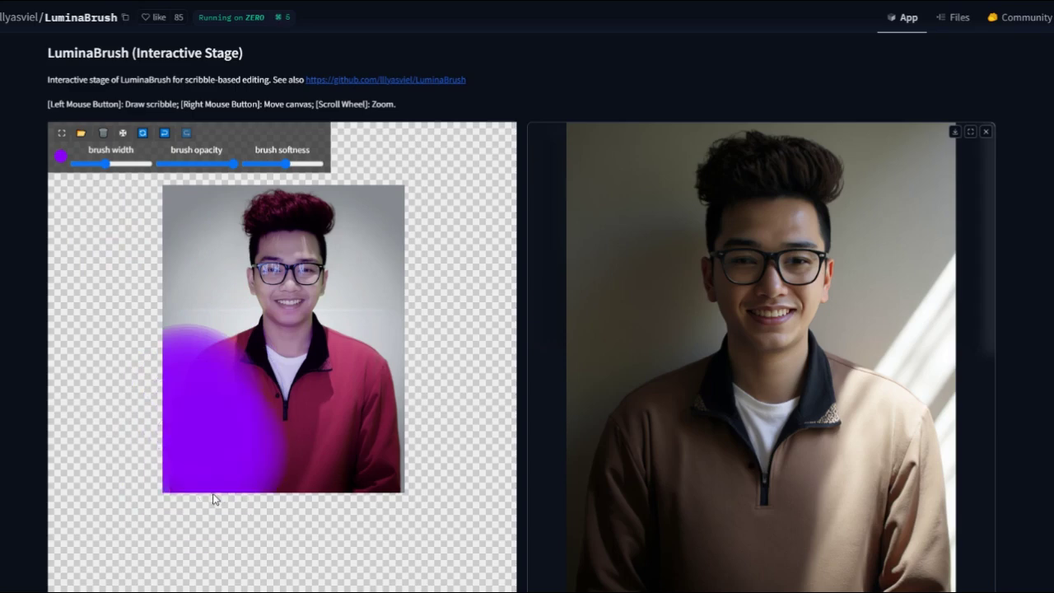
Switch the brush colour to orange and paint a glow over the top-right corner.
left_click(63, 158)
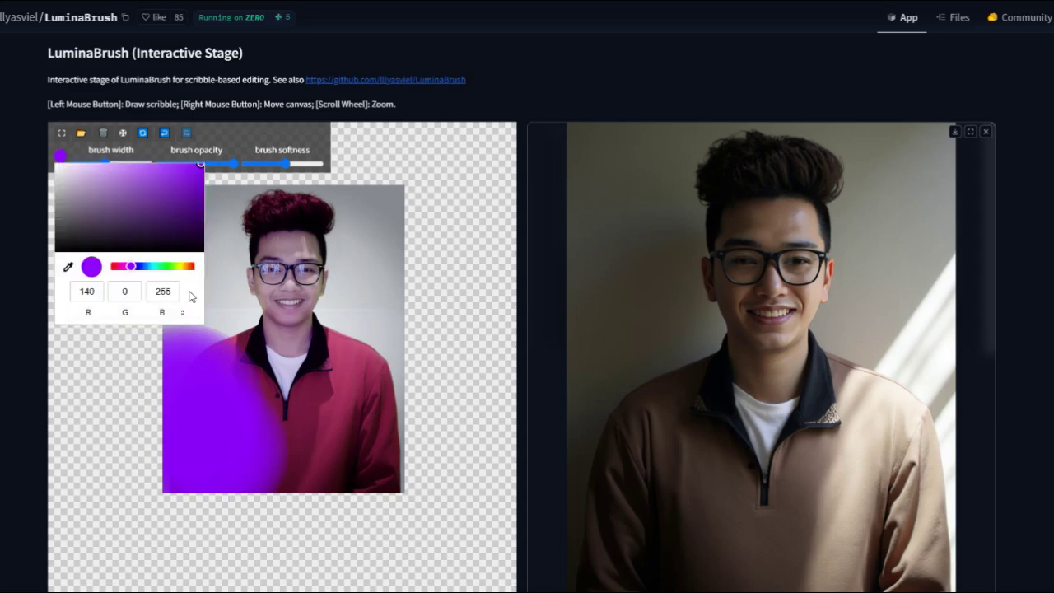
left_click_drag(146, 267, 188, 267)
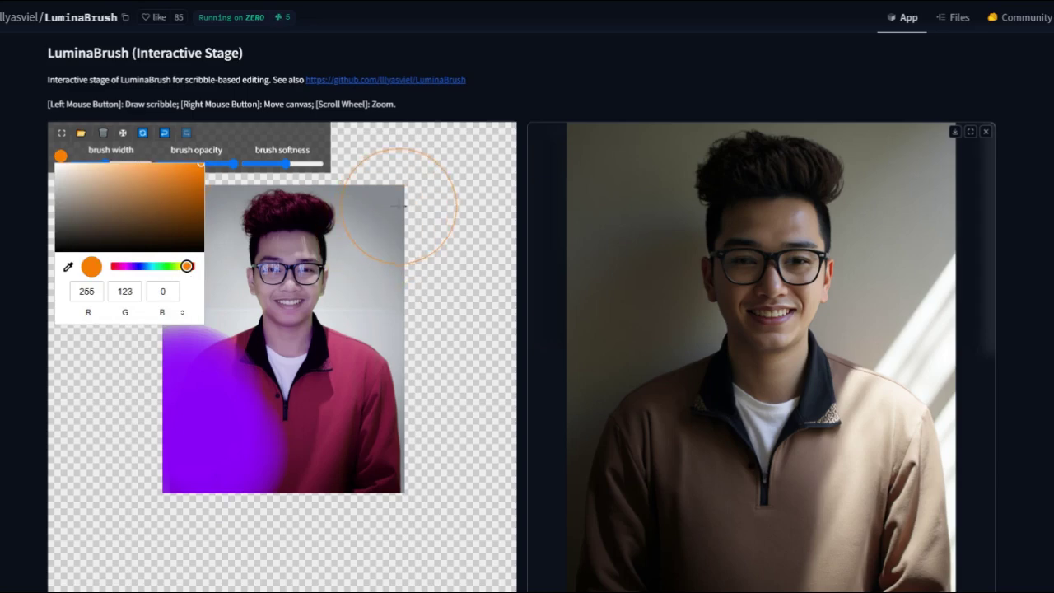
left_click(400, 206)
left_click_drag(392, 206, 387, 206)
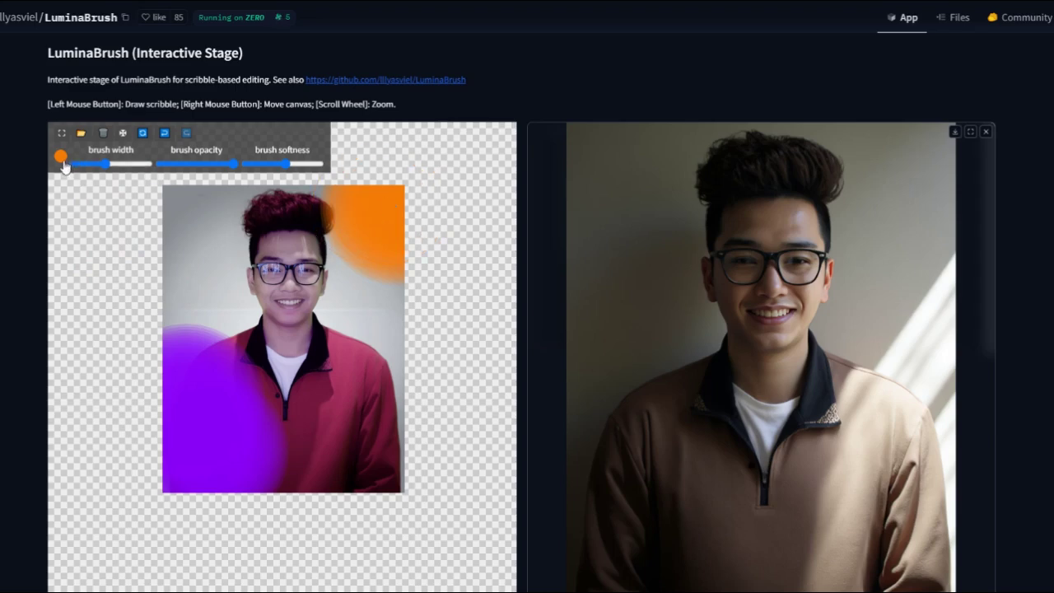
Switch the brush colour to pink and paint a glow over the photo's right side.
left_click(61, 158)
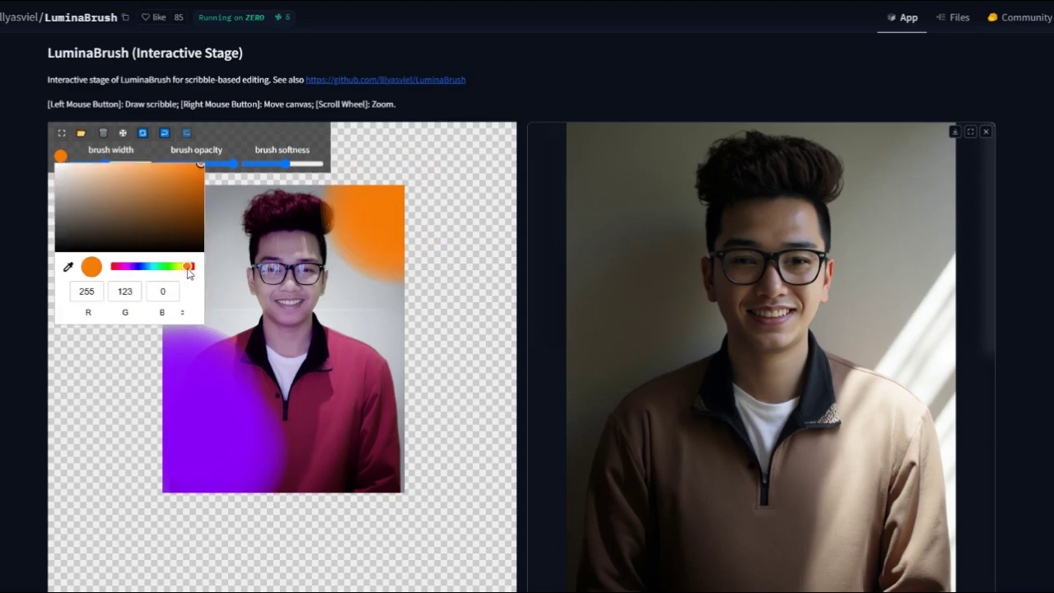
left_click_drag(187, 269, 166, 268)
left_click_drag(134, 272, 122, 275)
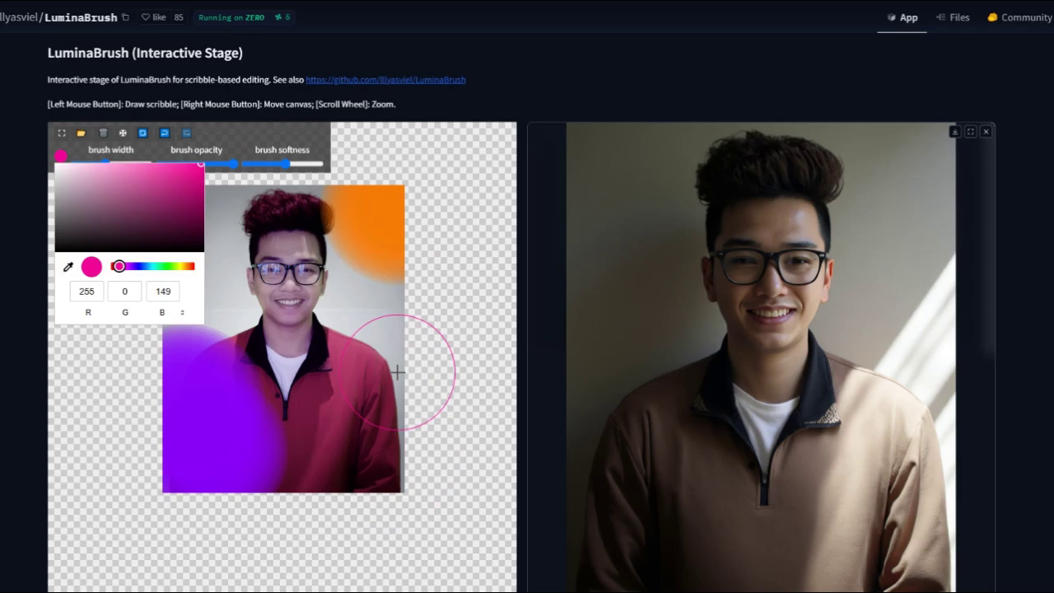
left_click_drag(397, 372, 388, 376)
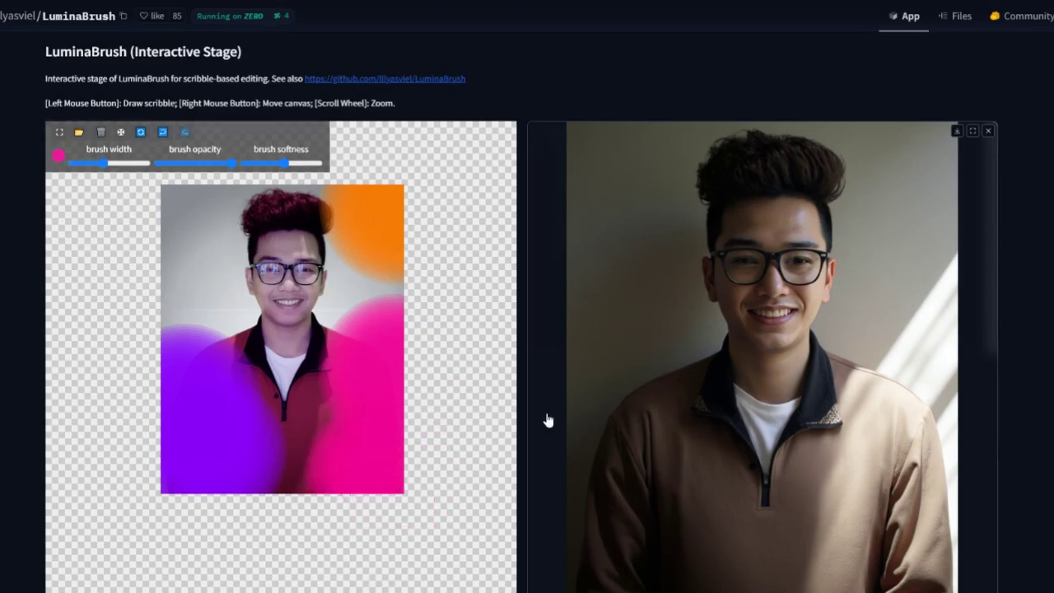
scroll(659, 424, "down", 3)
Clear the prompt and rebuild it from the 'detailed photo of', 'neon night, city' and 'a futuristic cityscape' tags.
scroll(634, 438, "down", 3)
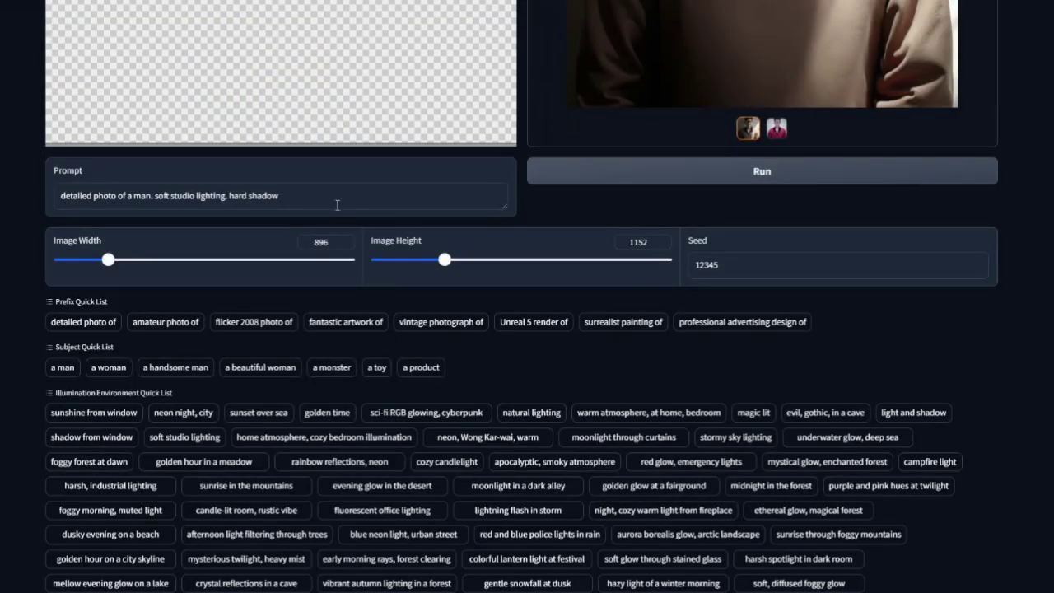
triple_click(353, 199)
key("BackSpace")
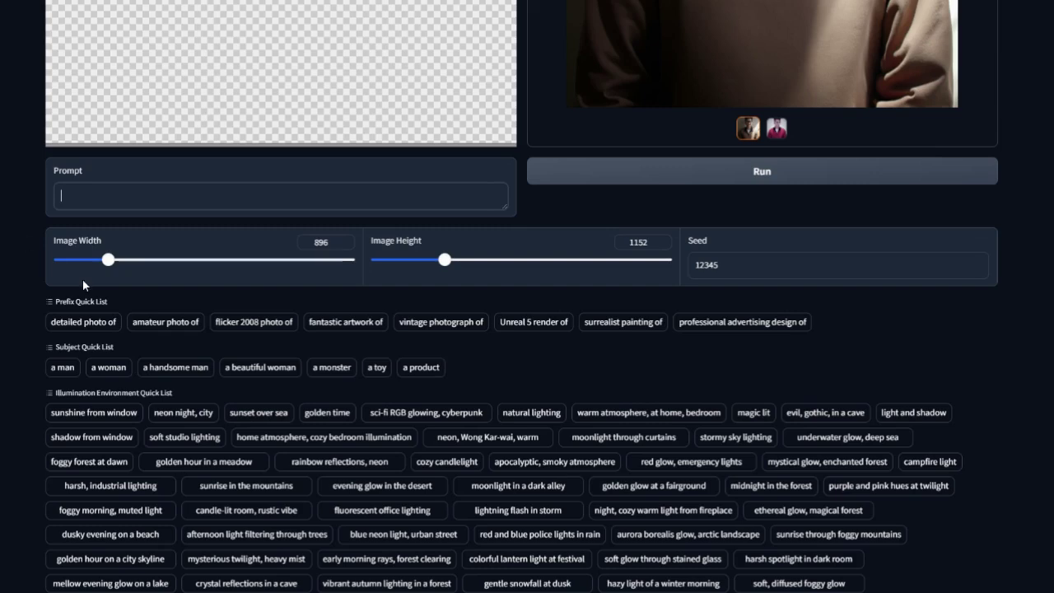
left_click(96, 327)
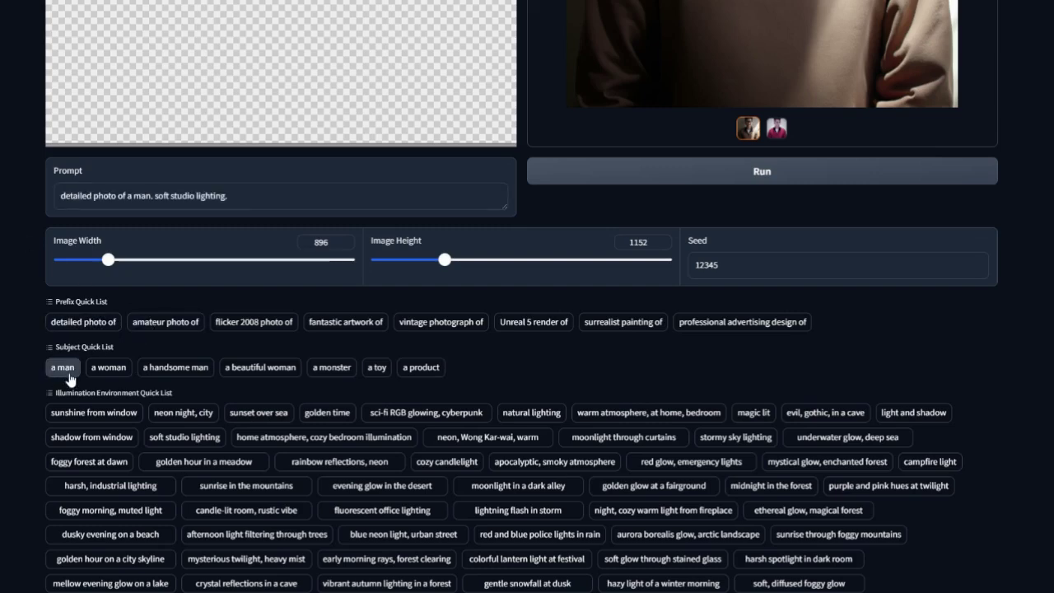
scroll(70, 378, "down", 2)
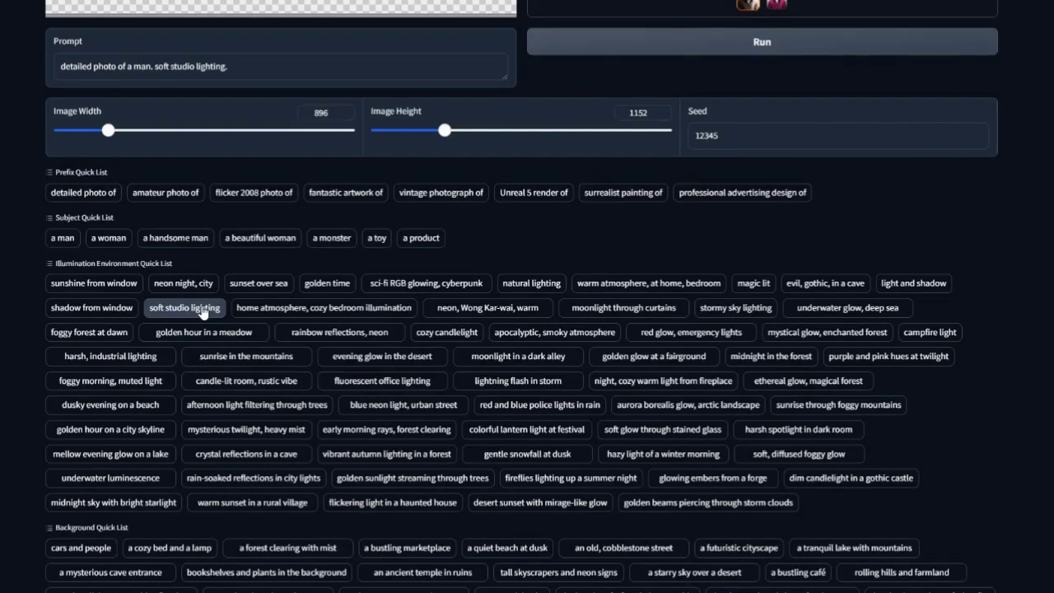
left_click(212, 285)
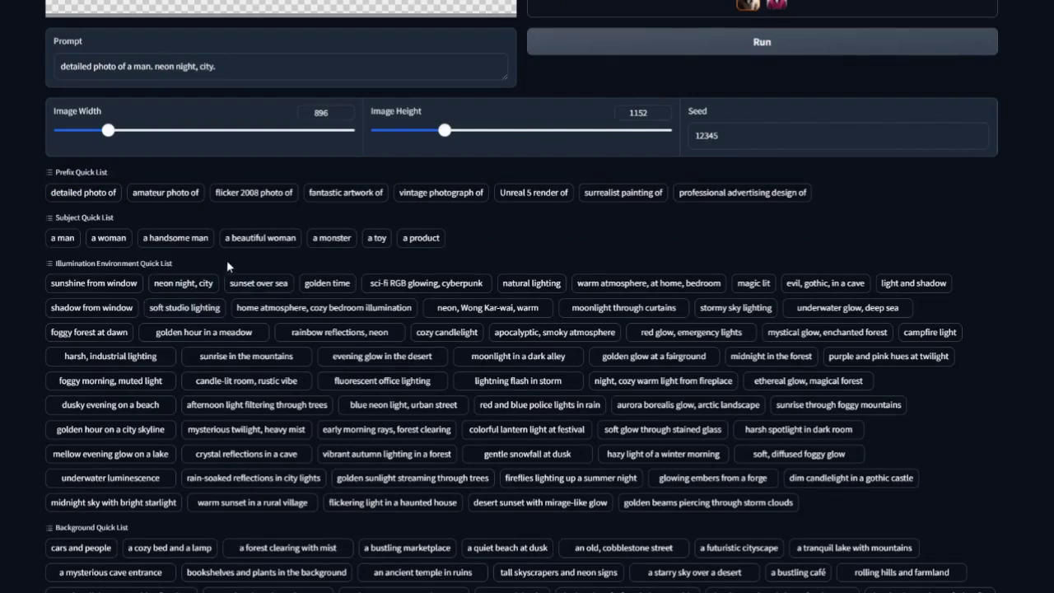
scroll(346, 471, "down", 2)
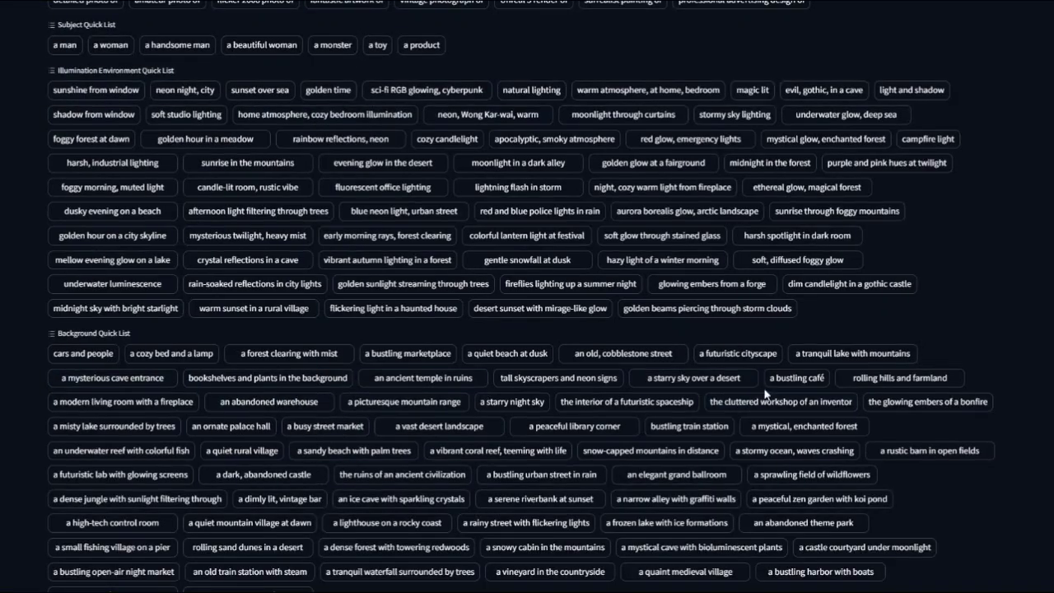
left_click(731, 360)
scroll(247, 330, "up", 4)
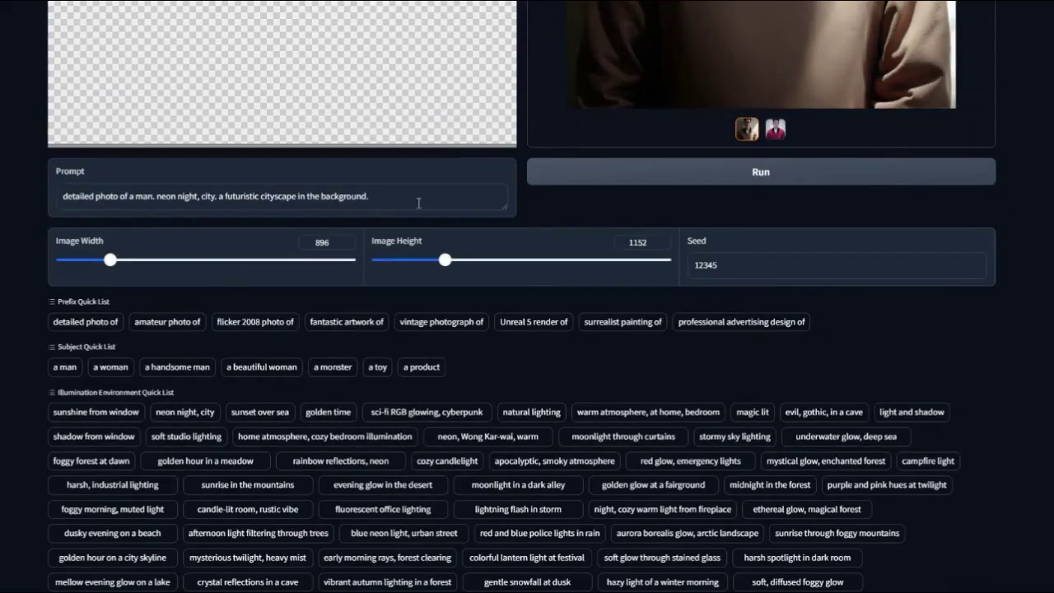
scroll(938, 272, "up", 2)
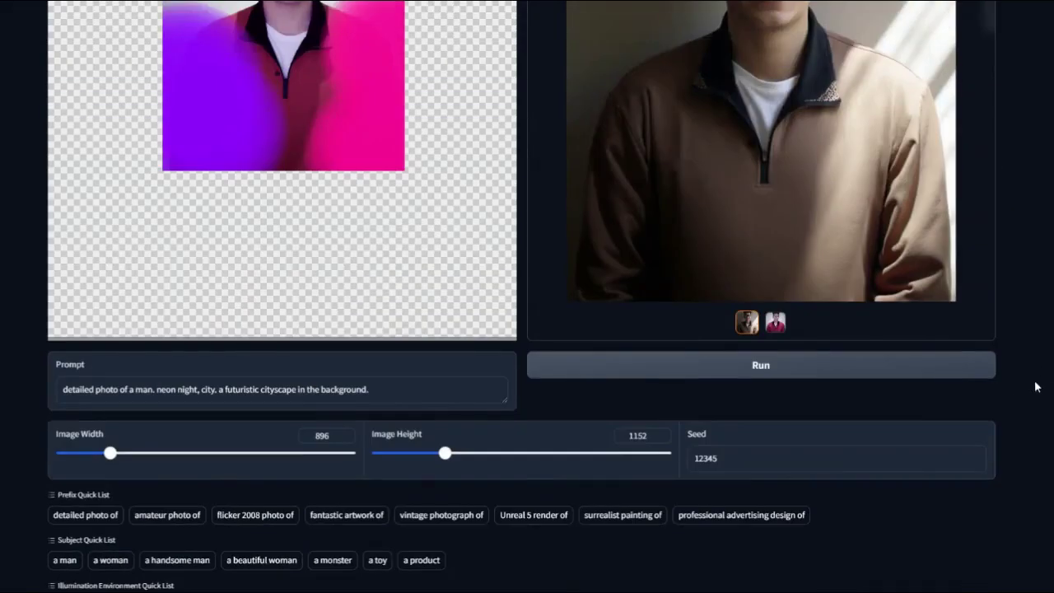
scroll(1031, 387, "up", 2)
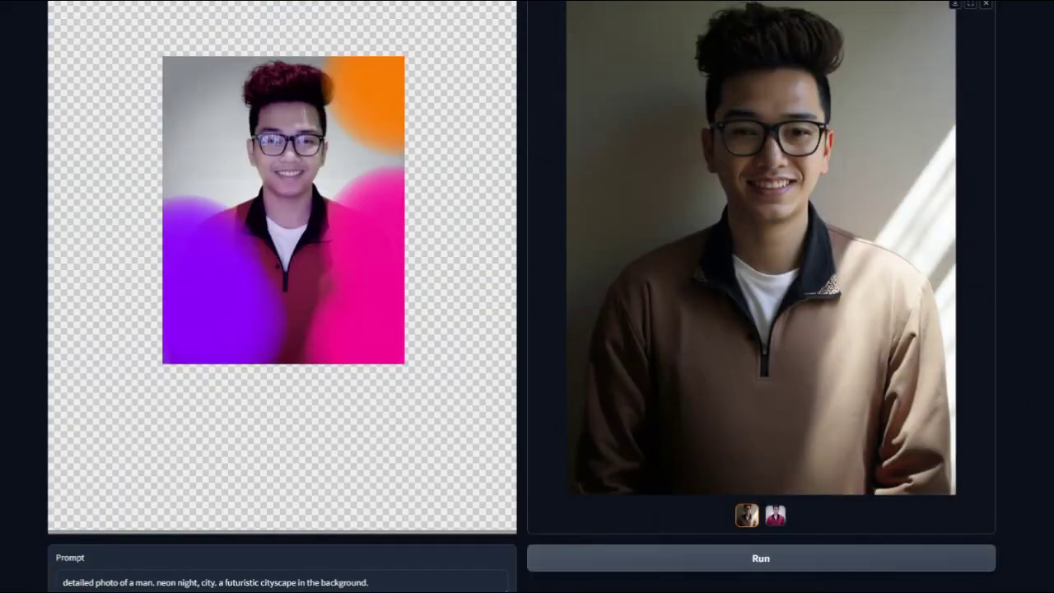
Run LuminaBrush to generate the neon night city relighting of the portrait.
left_click(761, 557)
scroll(1040, 228, "up", 1)
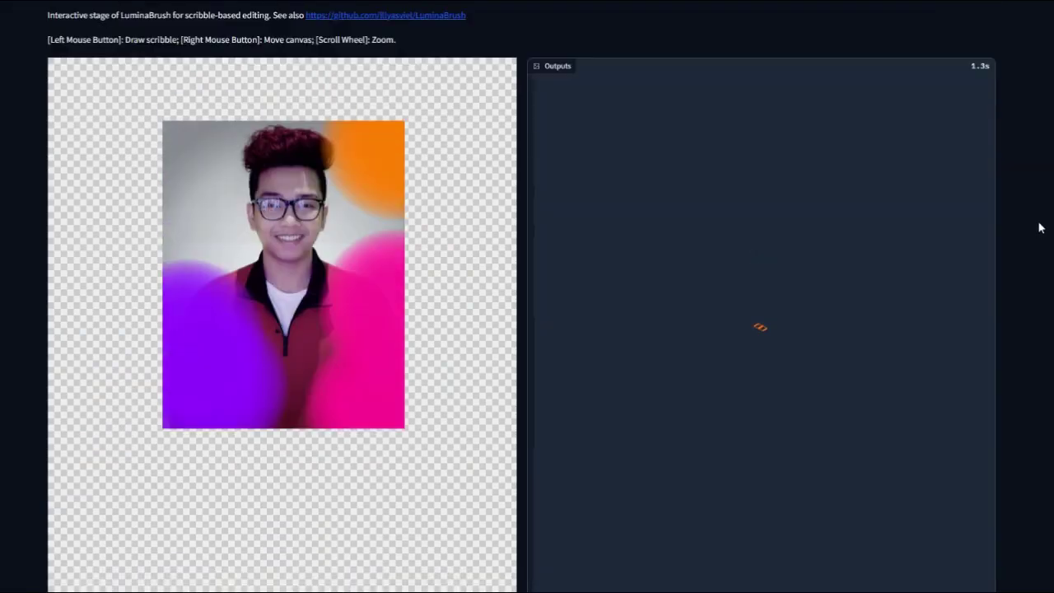
scroll(1040, 229, "down", 1)
scroll(1040, 228, "up", 2)
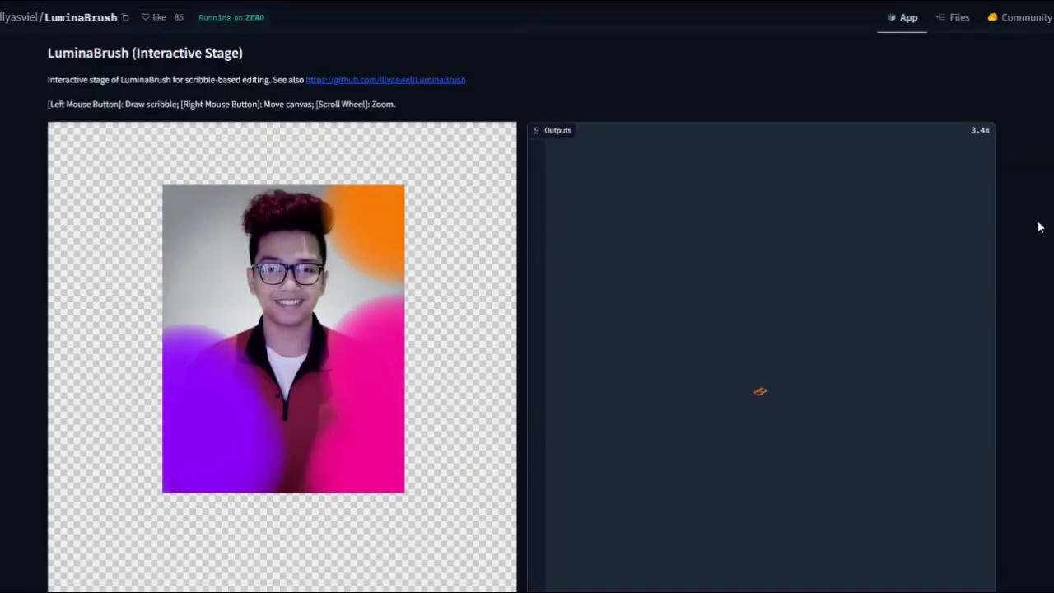
scroll(1040, 228, "down", 2)
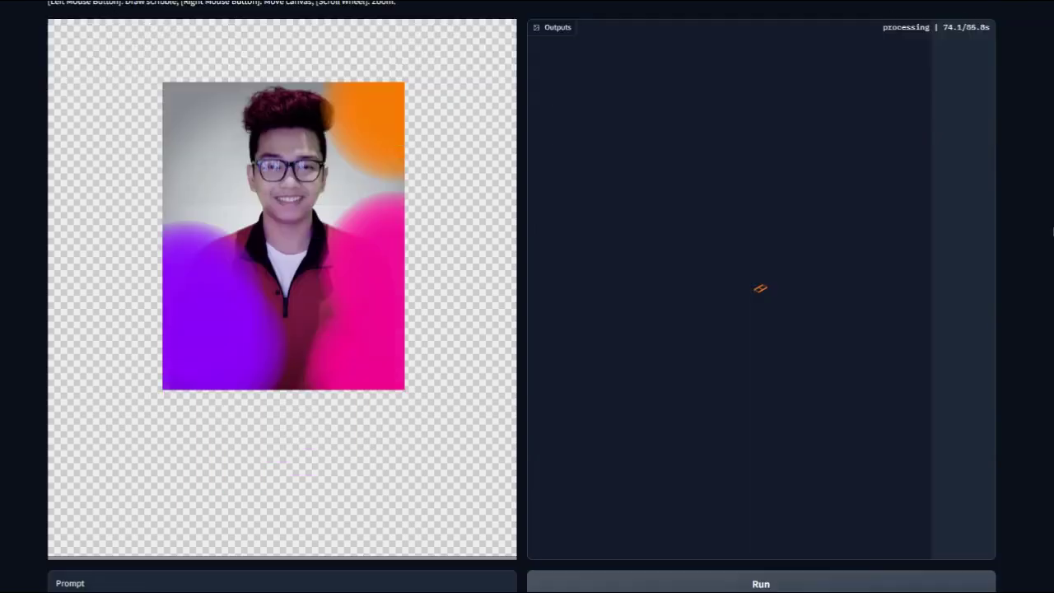
scroll(1050, 233, "up", 1)
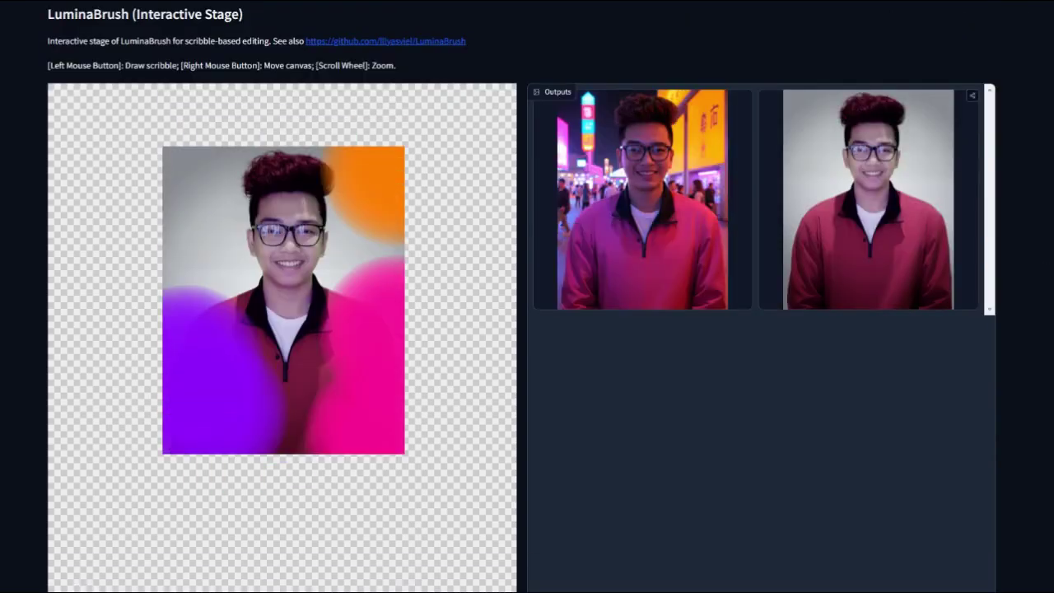
Open the first Outputs thumbnail to view the neon city result full size.
left_click(676, 239)
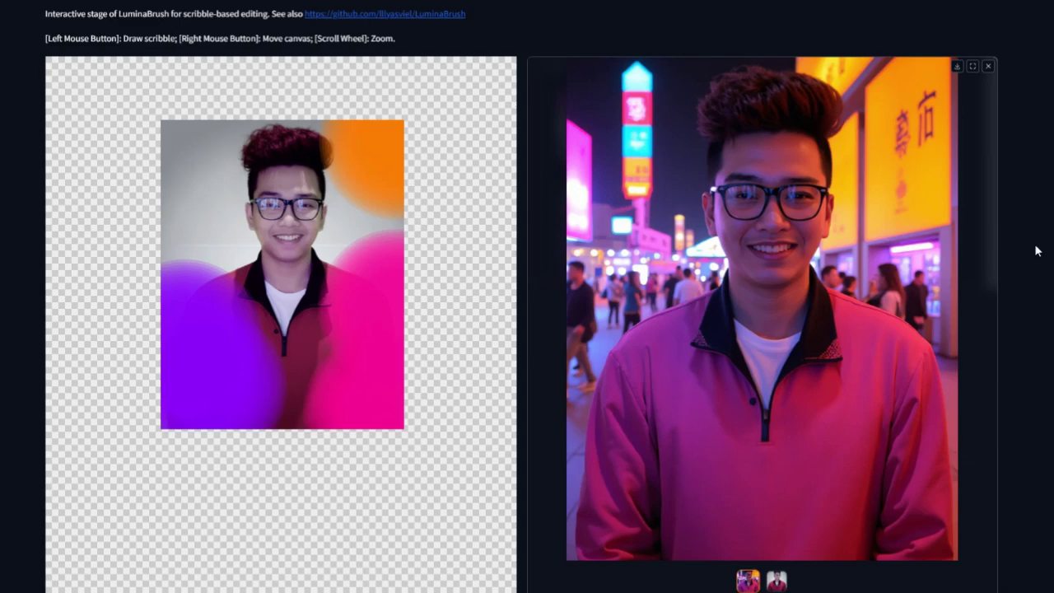
mouse_move(179, 296)
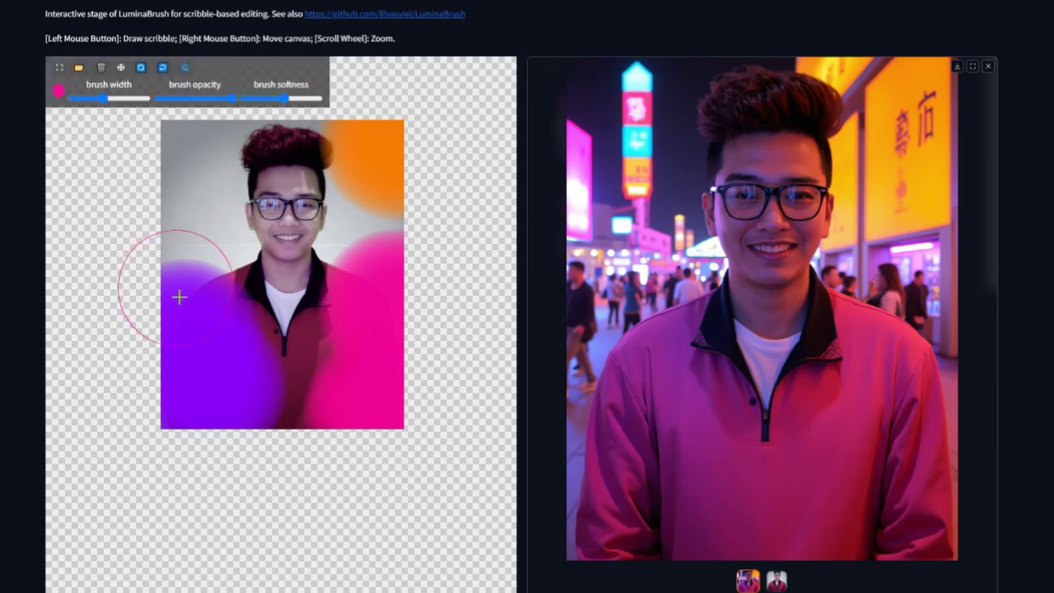